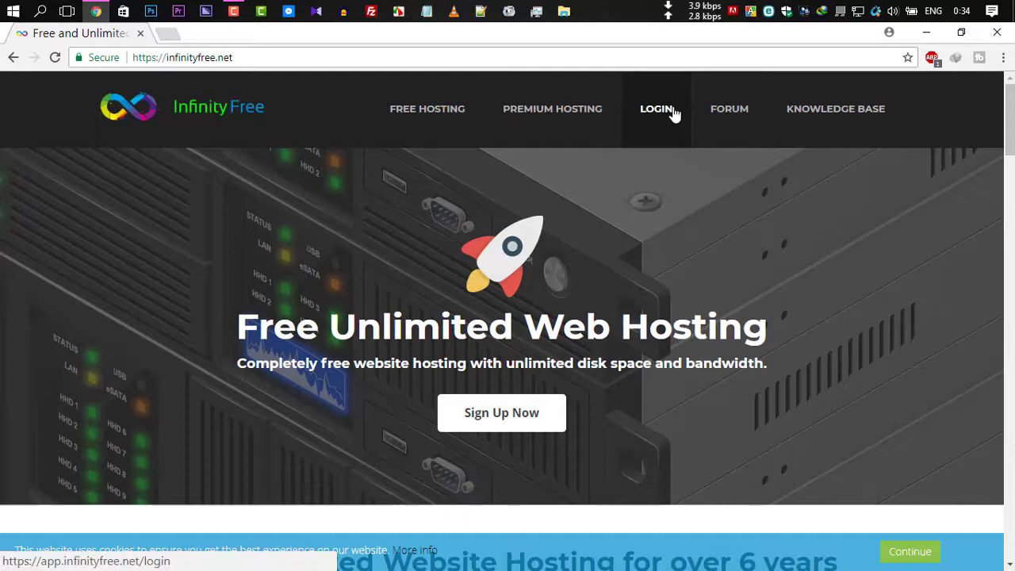
Step: Sign in to InfinityFree with the saved login and open the existing active hosting account
click(673, 115)
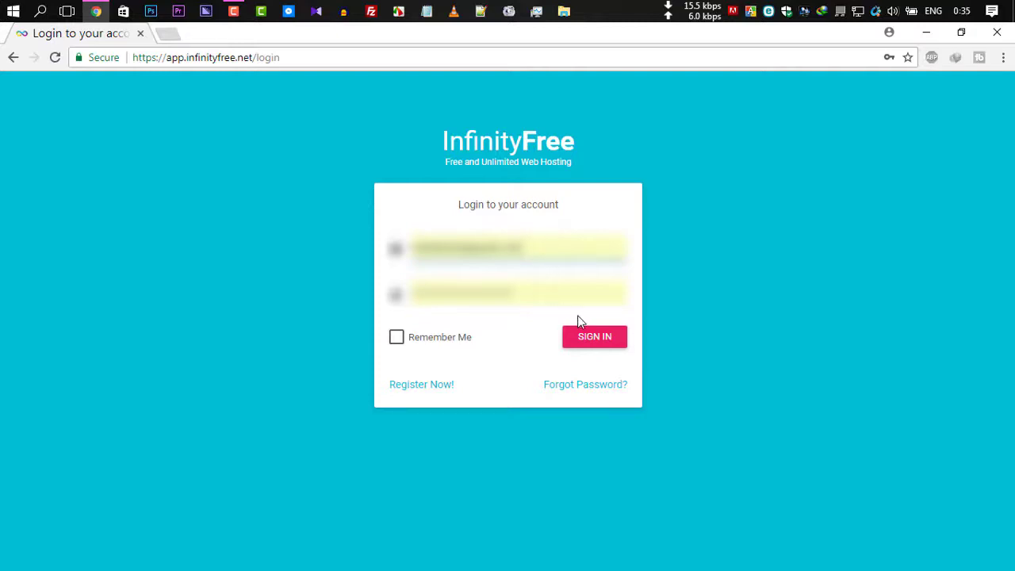
click(597, 338)
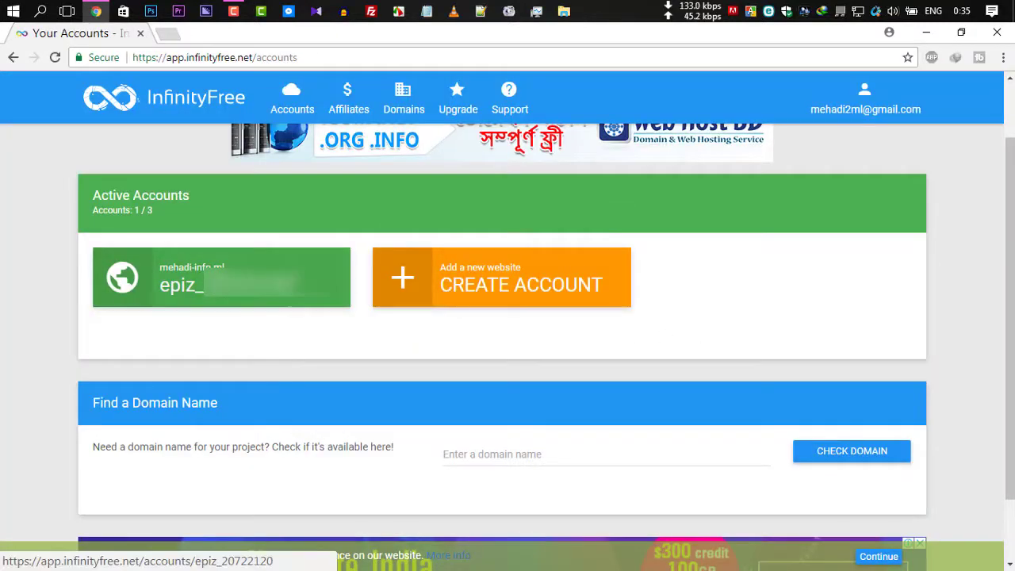
scroll(198, 216, down, 1)
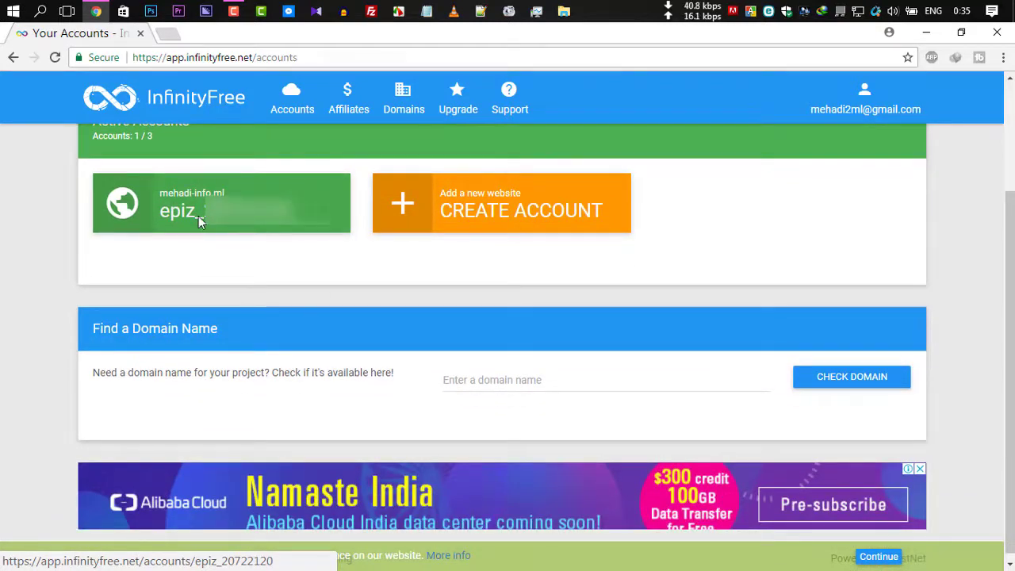
click(199, 215)
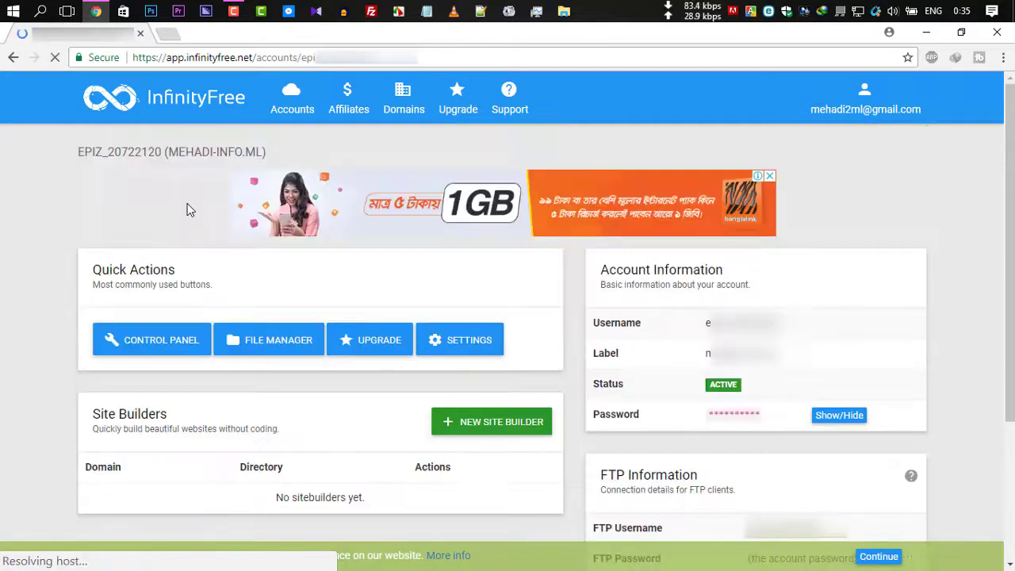
Step: Open the hosting account's files in the InfinityFree File Manager
scroll(294, 215, down, 1)
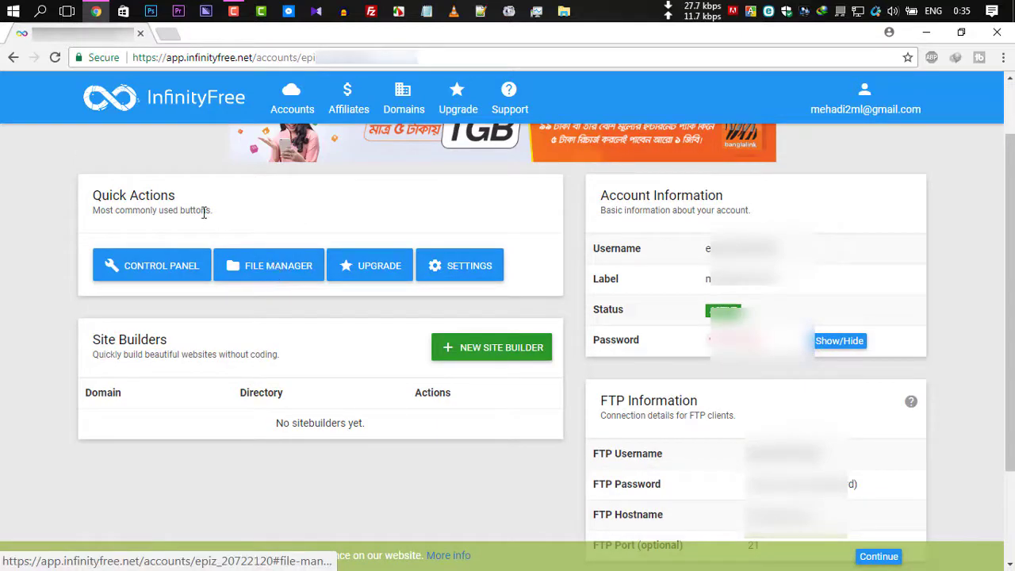
click(291, 268)
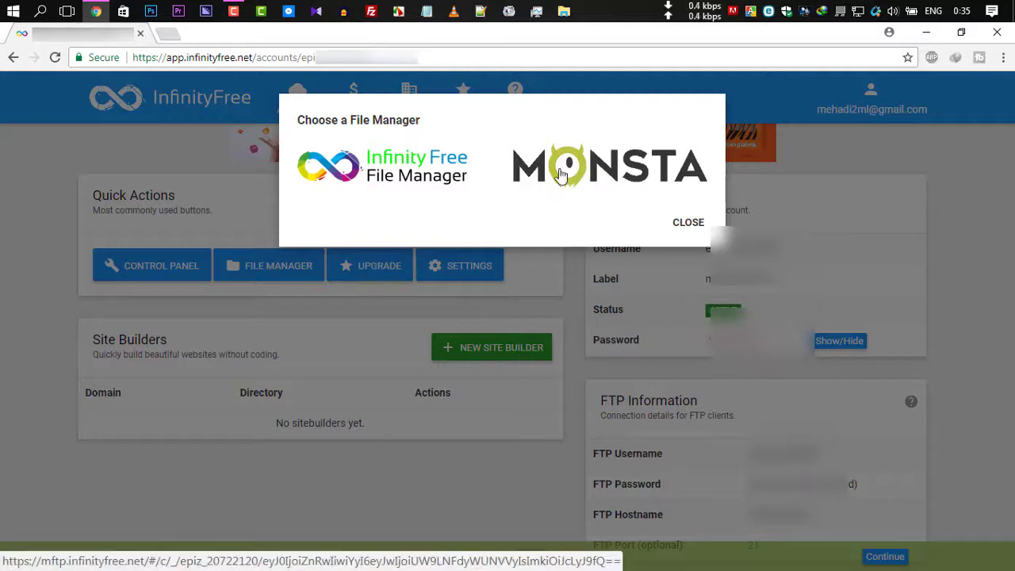
click(406, 176)
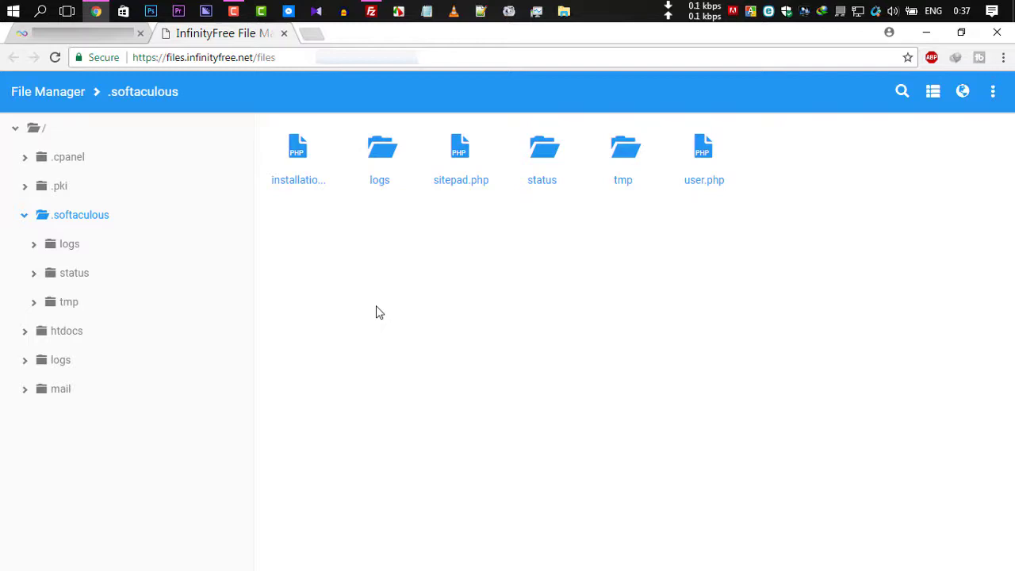
Step: Switch to FileZilla and go through the host, username, password and port fields of the quick connection
click(924, 33)
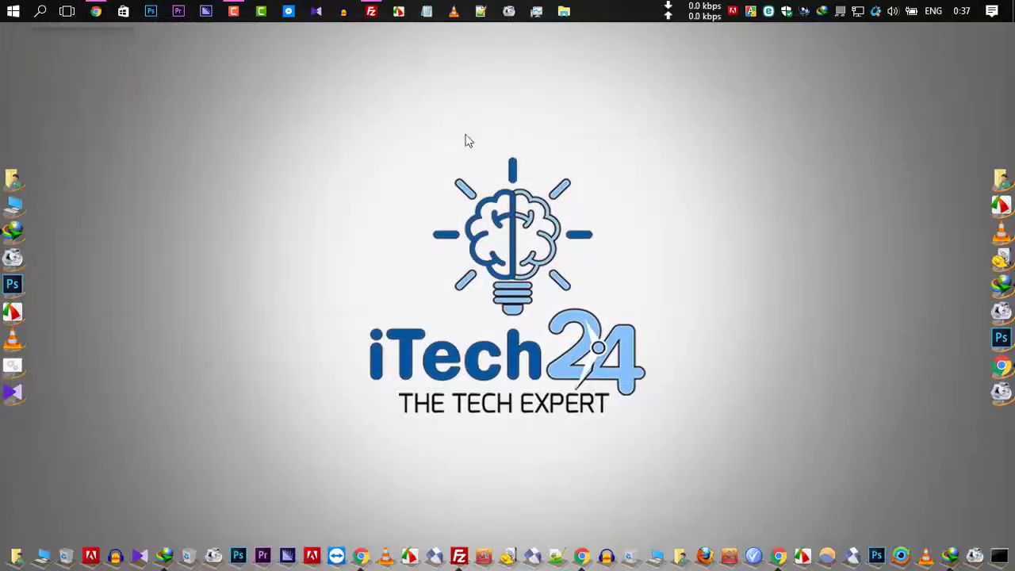
click(371, 10)
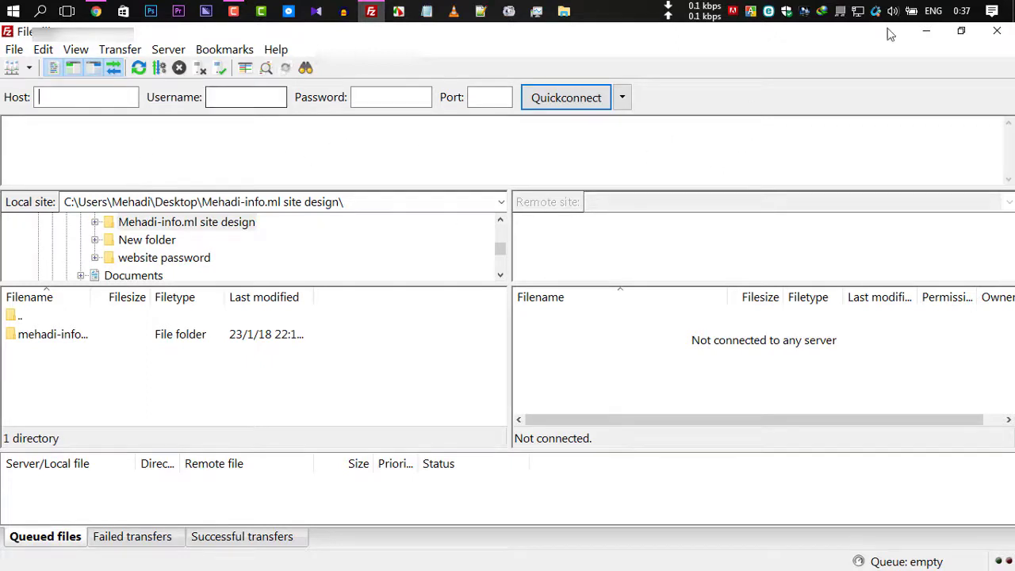
click(72, 94)
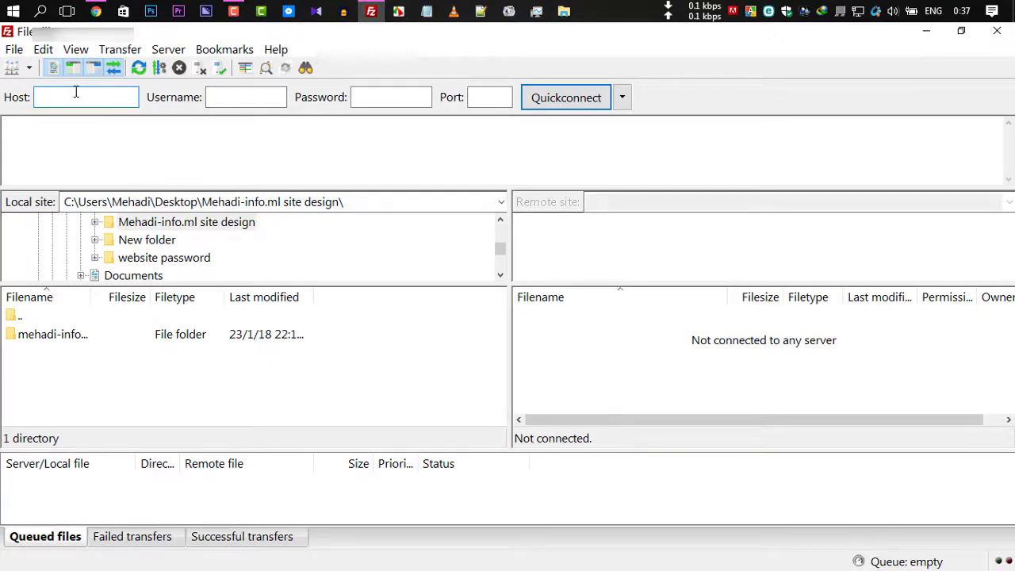
click(229, 96)
click(373, 96)
click(487, 99)
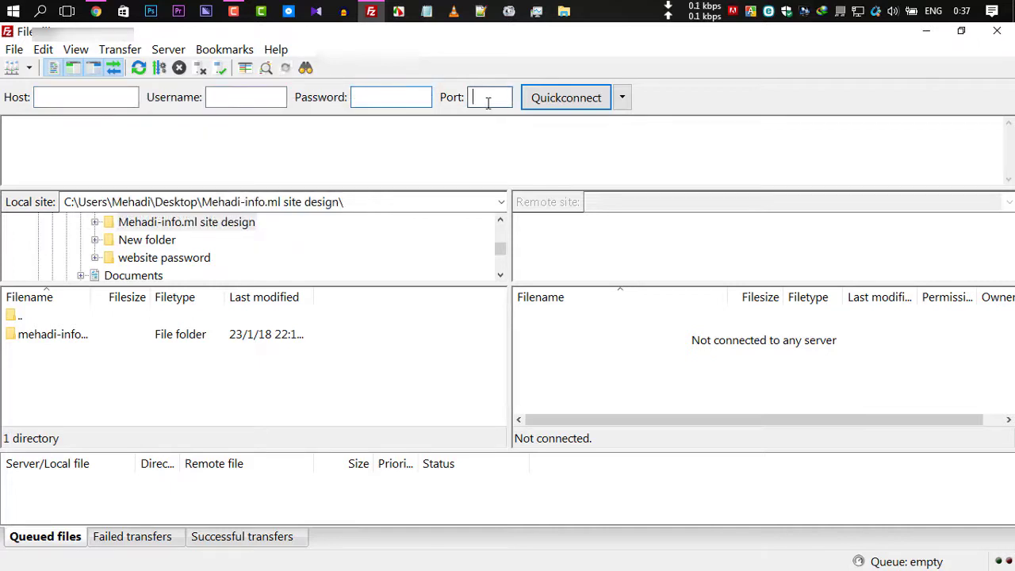
Step: Copy the account username from the InfinityFree account page in Chrome and paste it as the FileZilla connection's username
click(97, 14)
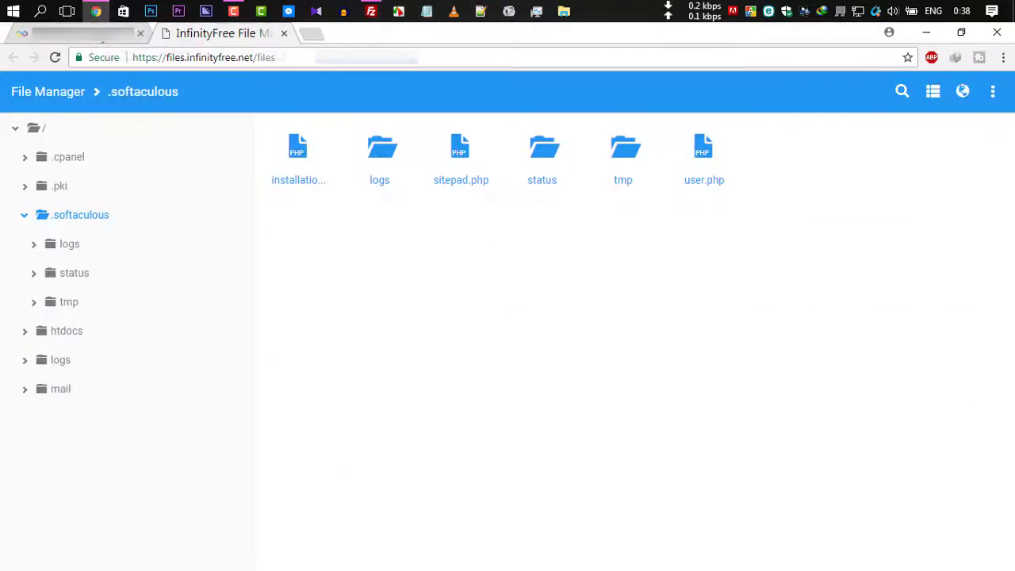
click(87, 33)
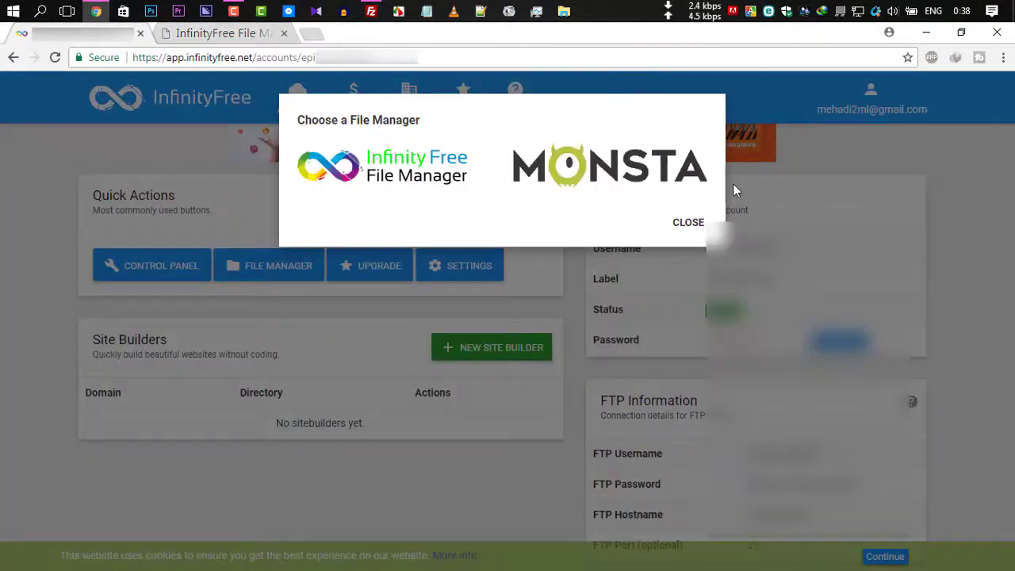
click(688, 222)
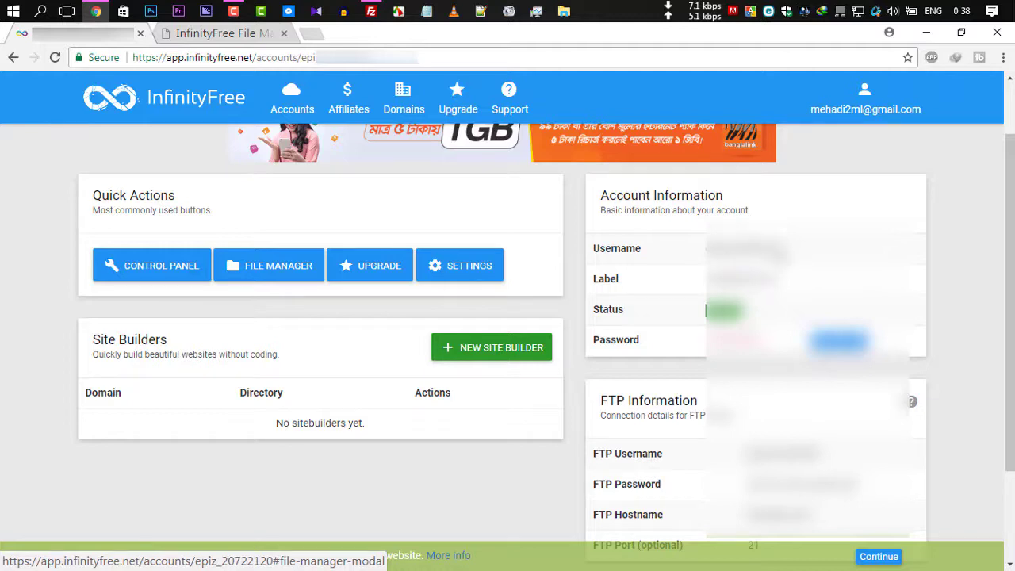
drag(777, 248, 707, 249)
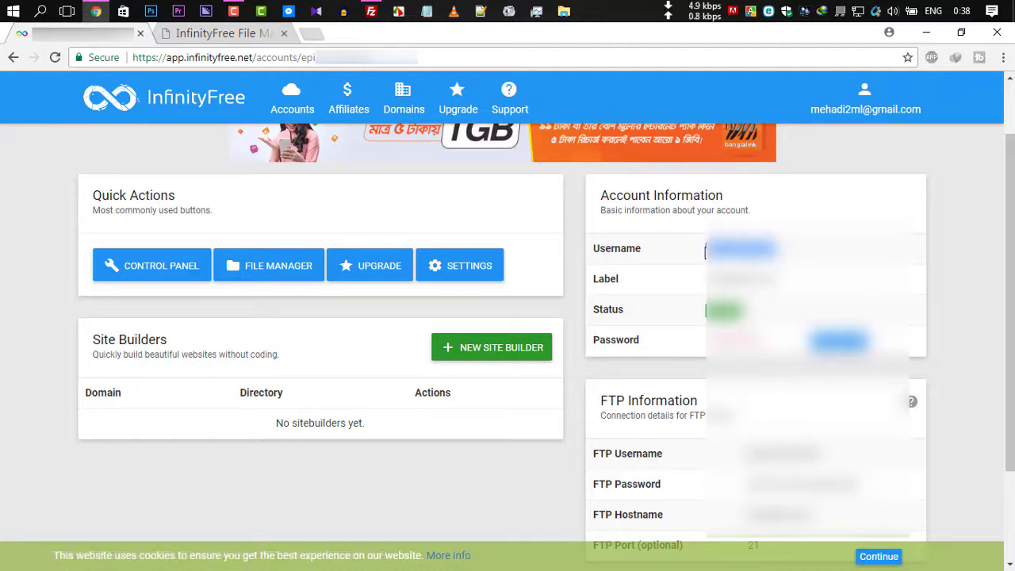
right_click(705, 252)
click(741, 263)
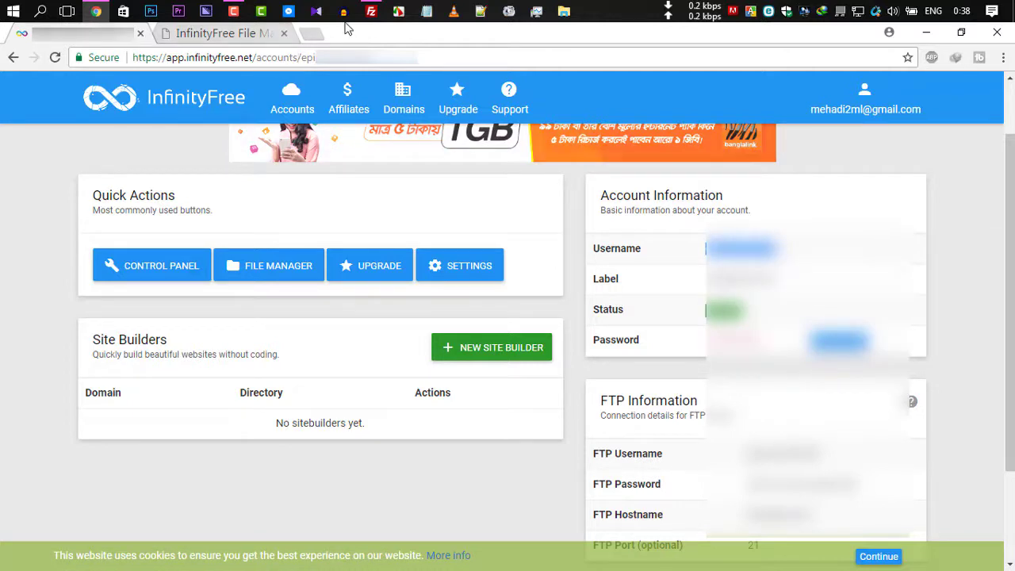
click(370, 10)
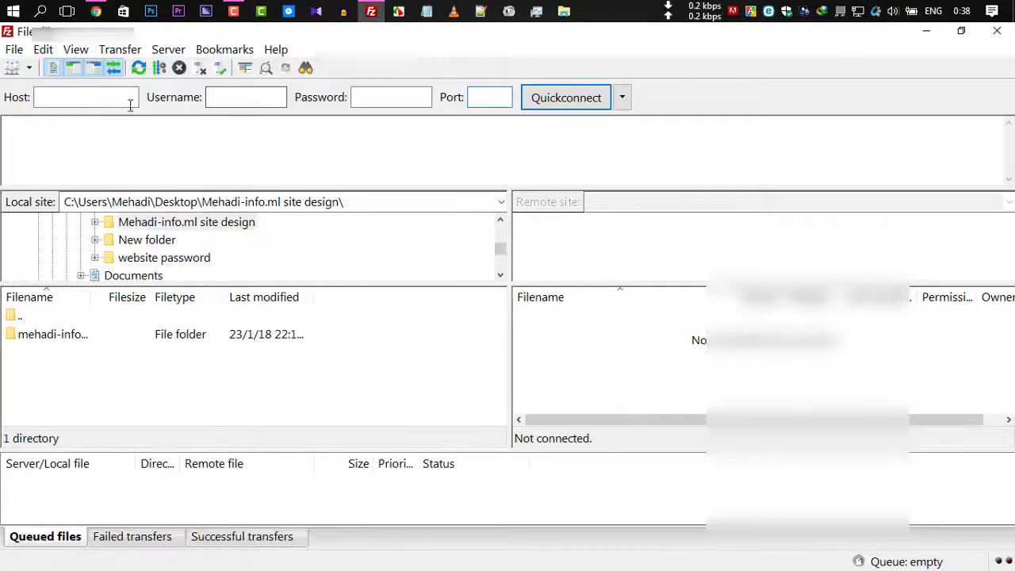
click(210, 97)
right_click(212, 98)
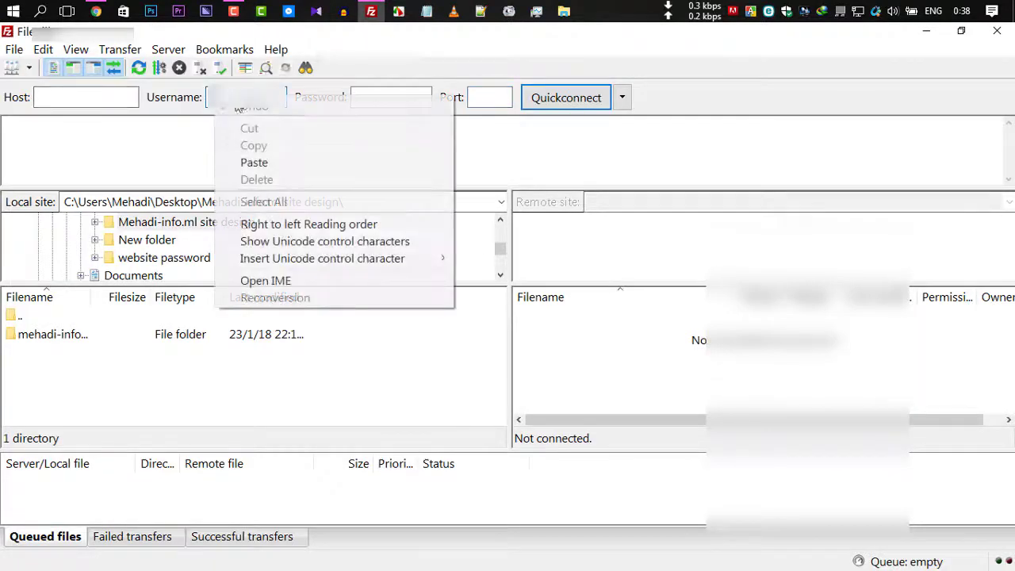
click(290, 163)
Step: Fill in host ftp.epizy.com, the account password and port 21 from the account page, connect in FileZilla and accept the server certificate
click(925, 32)
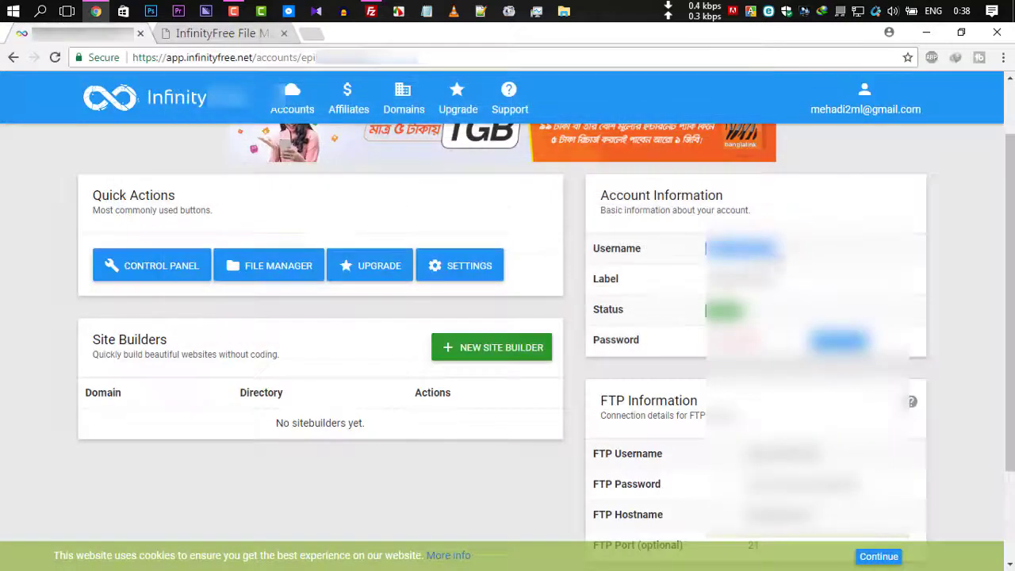
scroll(507, 317, down, 3)
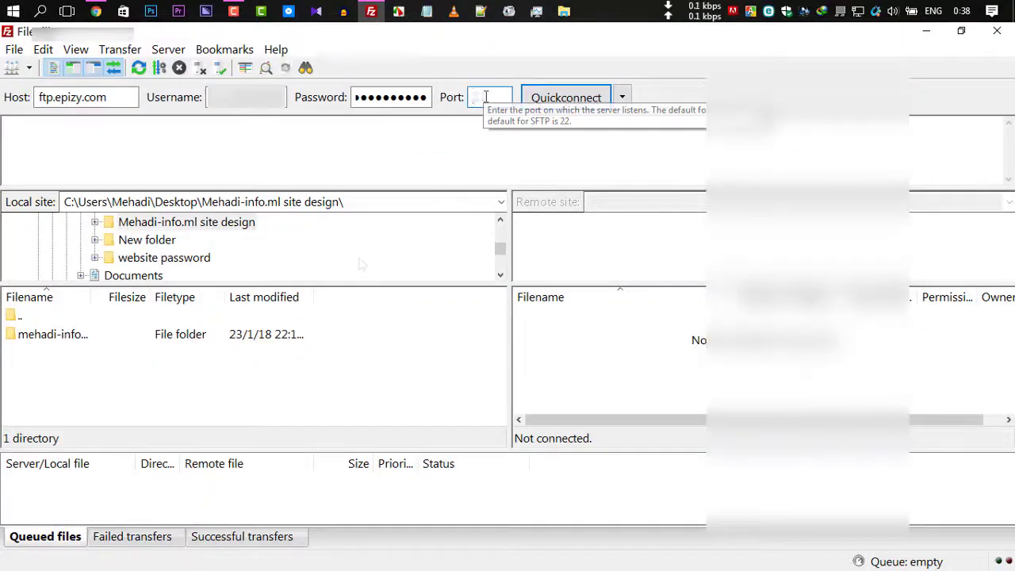
text(21)
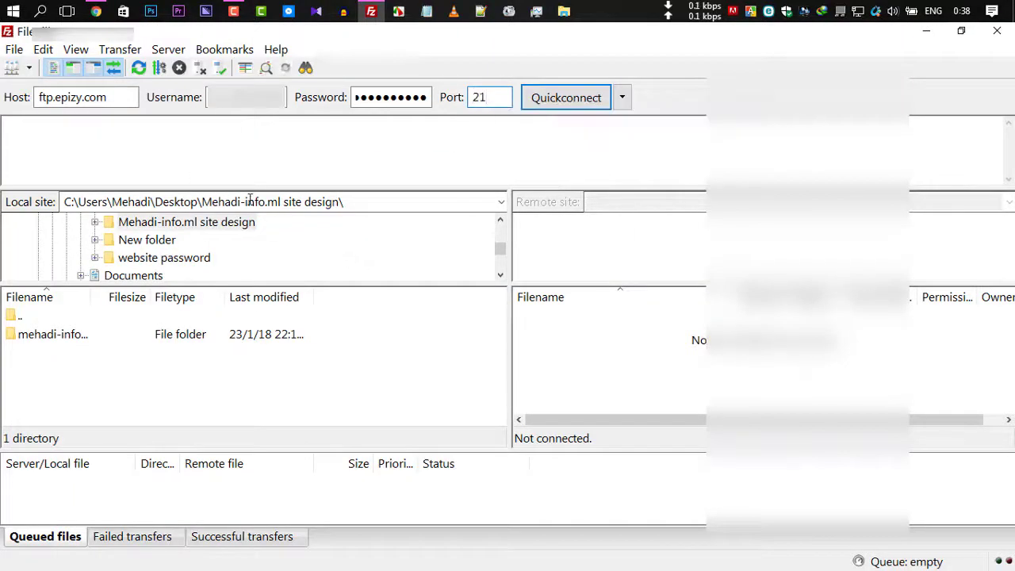
click(577, 106)
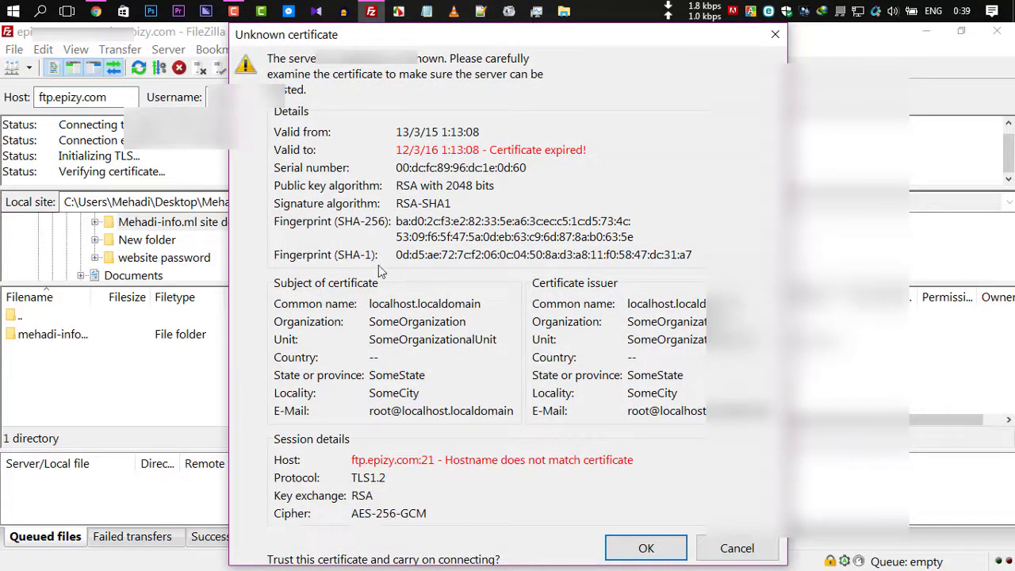
click(646, 548)
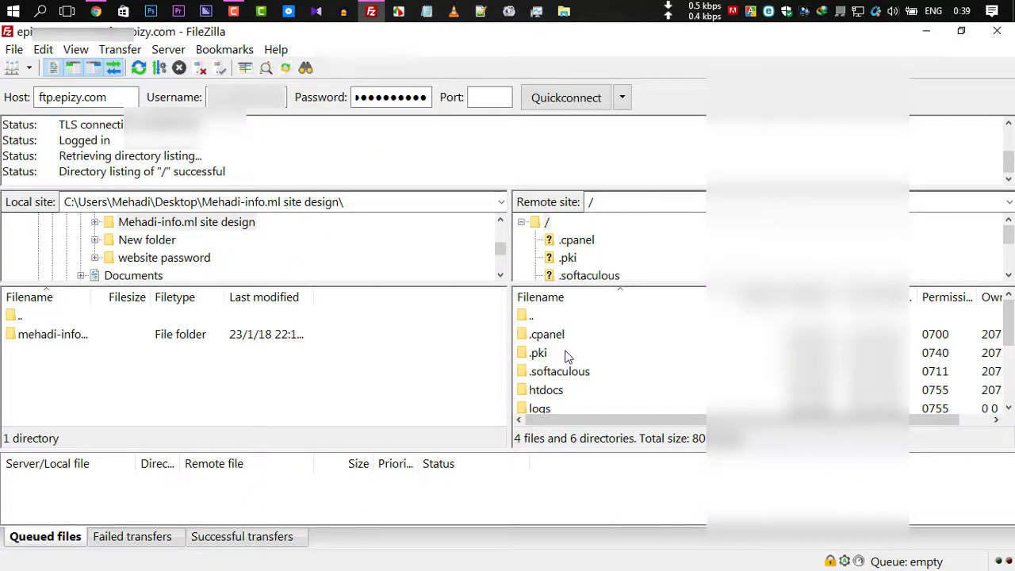
Step: Delete .cpanel, .pki, .softaculous, .htaccess, .lastlogin and .override from the remote site's root directory
scroll(567, 357, down, 1)
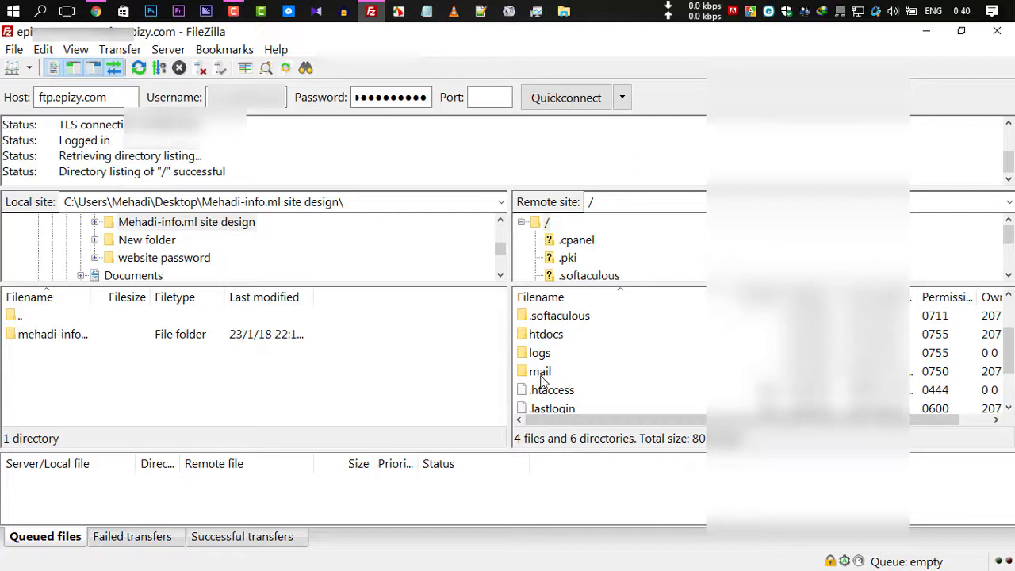
scroll(552, 373, up, 1)
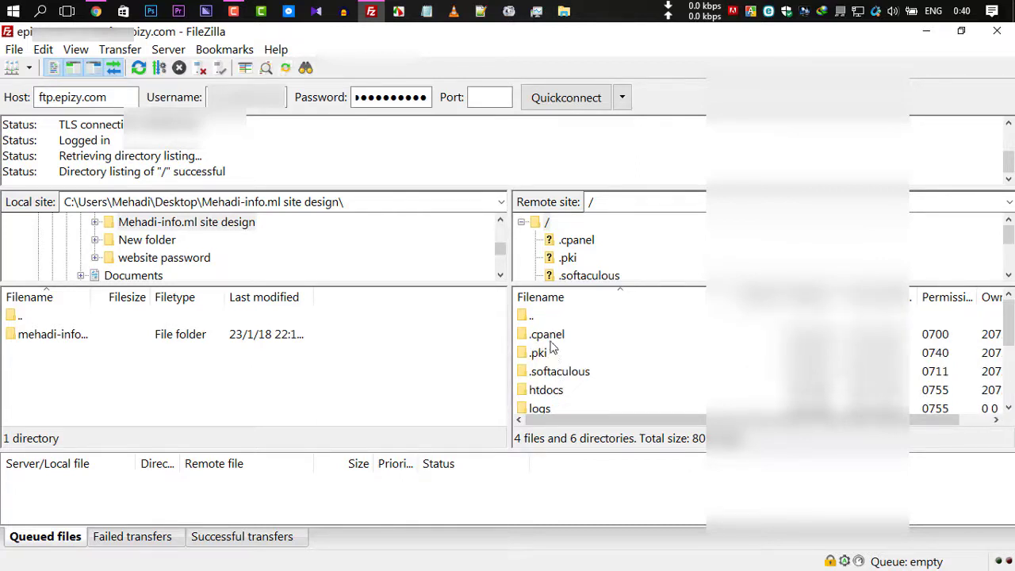
click(554, 337)
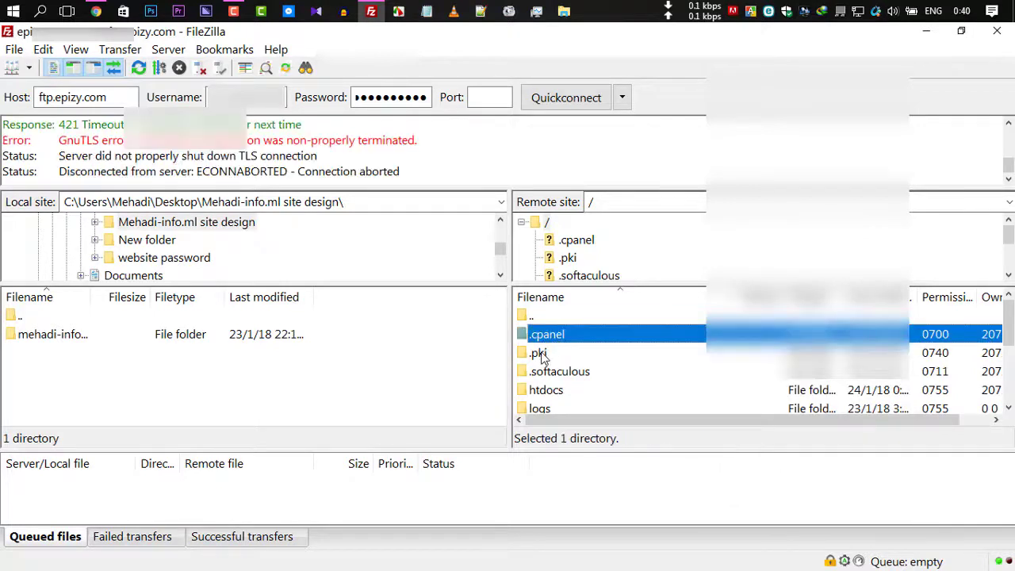
shift+click(559, 356)
shift+click(585, 373)
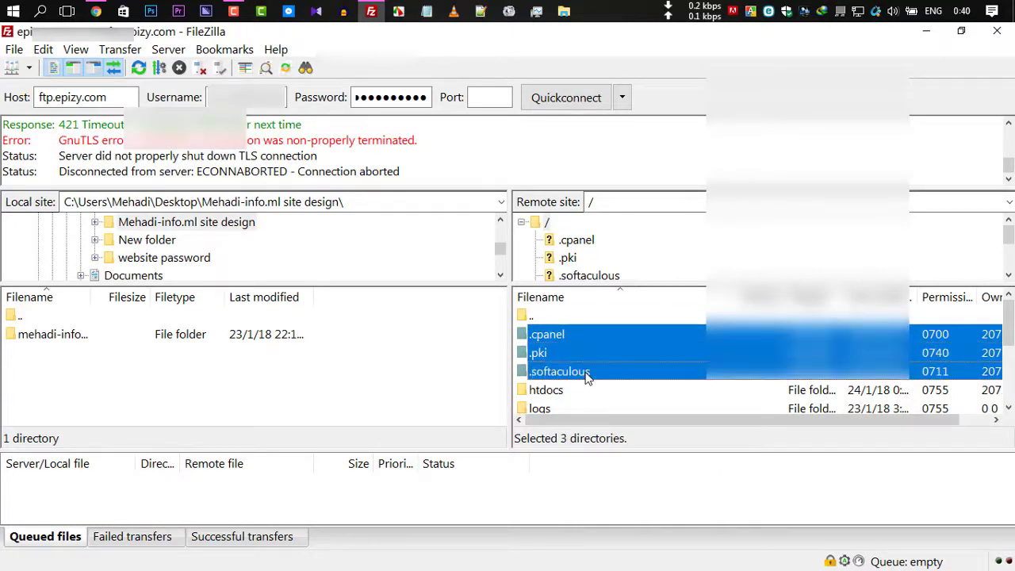
scroll(588, 376, down, 1)
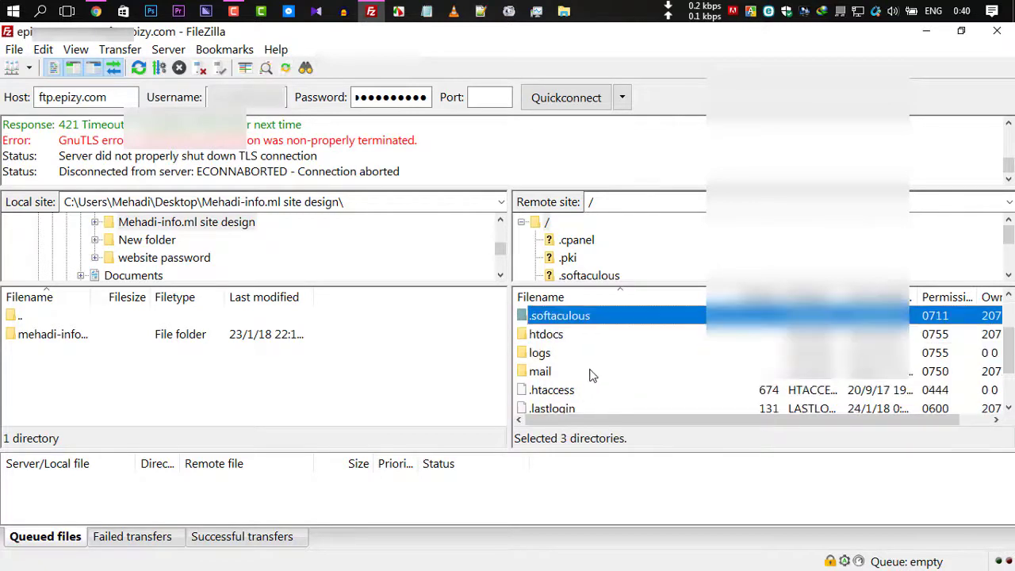
scroll(593, 373, down, 1)
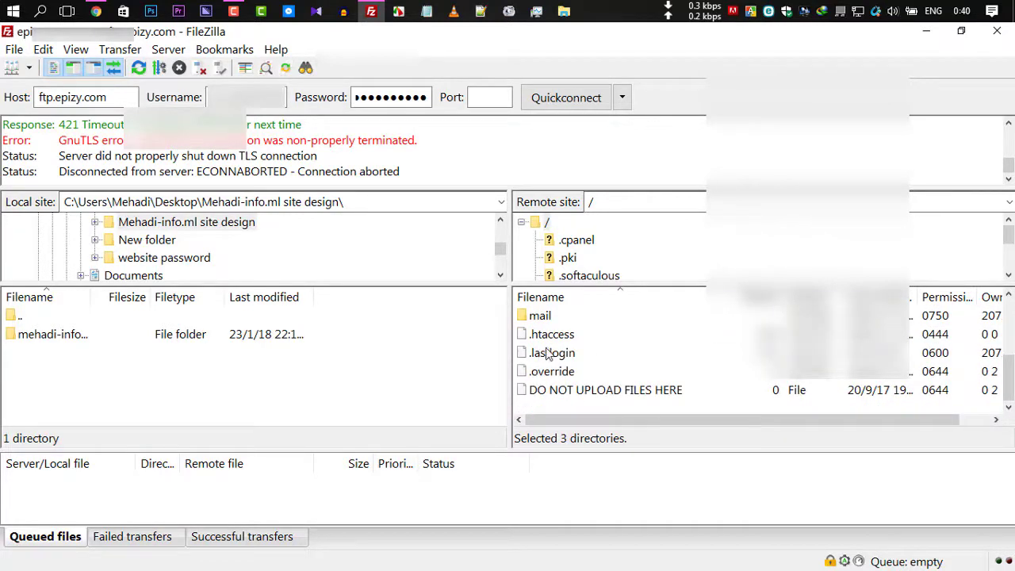
ctrl+click(557, 337)
ctrl+click(554, 355)
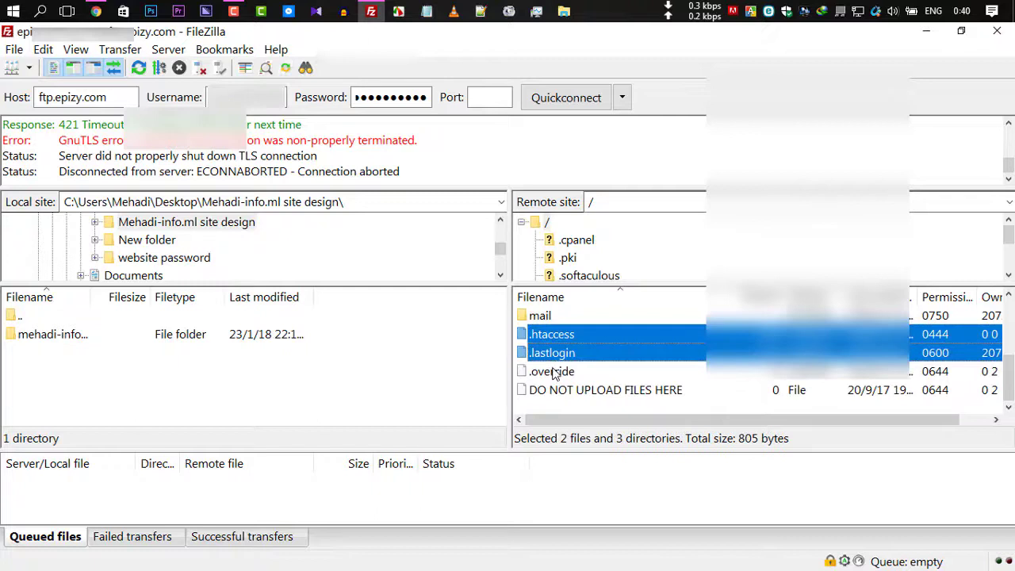
ctrl+click(553, 372)
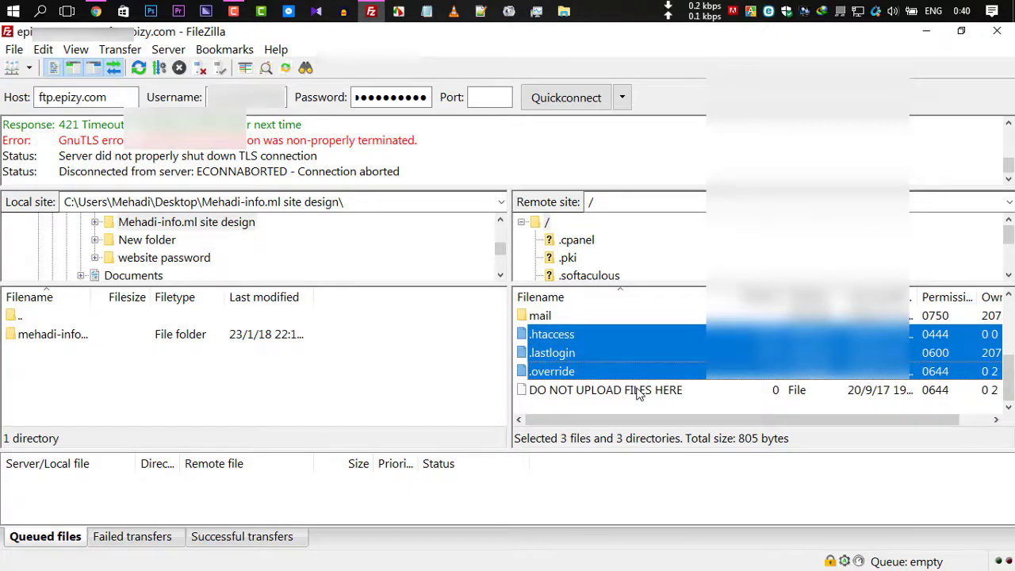
scroll(585, 327, up, 1)
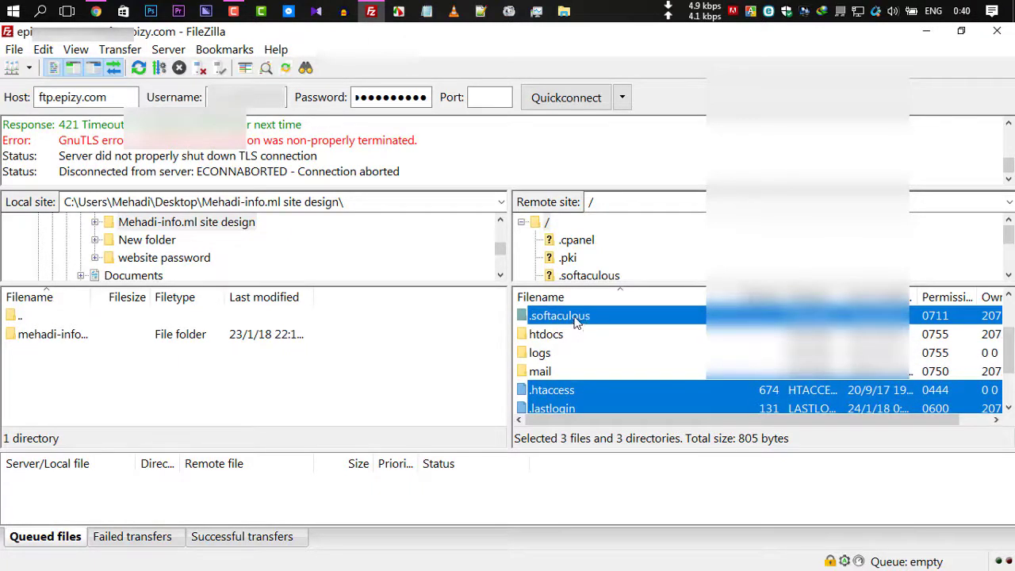
right_click(577, 318)
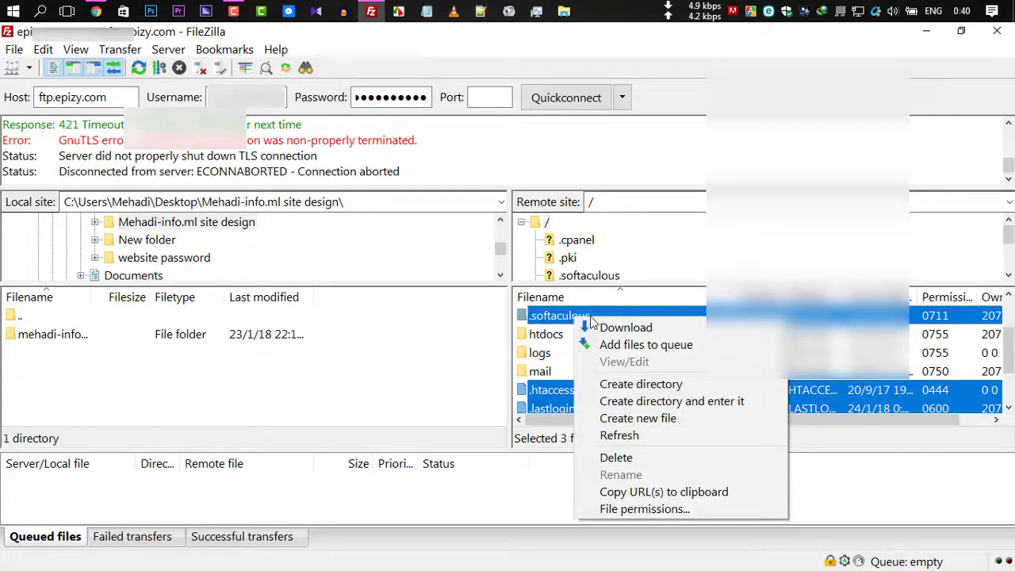
click(618, 458)
click(597, 373)
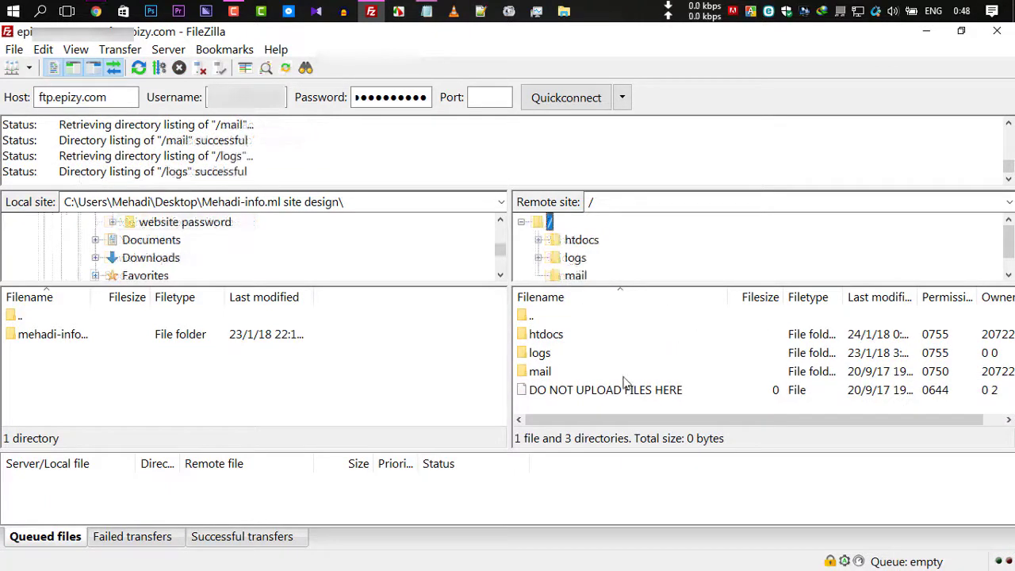
Step: Open the htdocs folder on the remote site
click(603, 199)
click(558, 243)
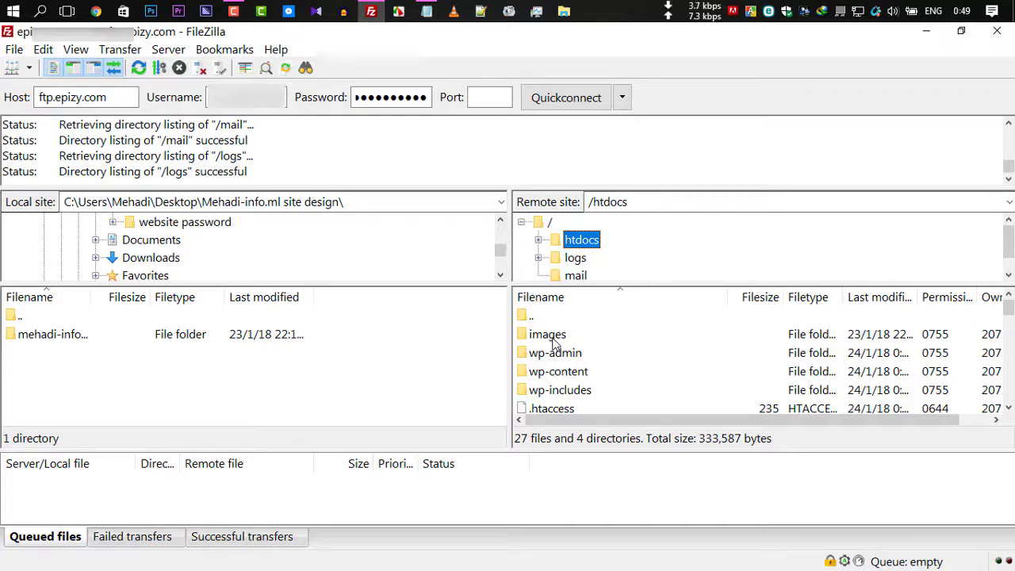
Step: Delete all files and folders inside the remote htdocs folder, from images and wp-admin through xmlrpc.php
scroll(554, 357, down, 8)
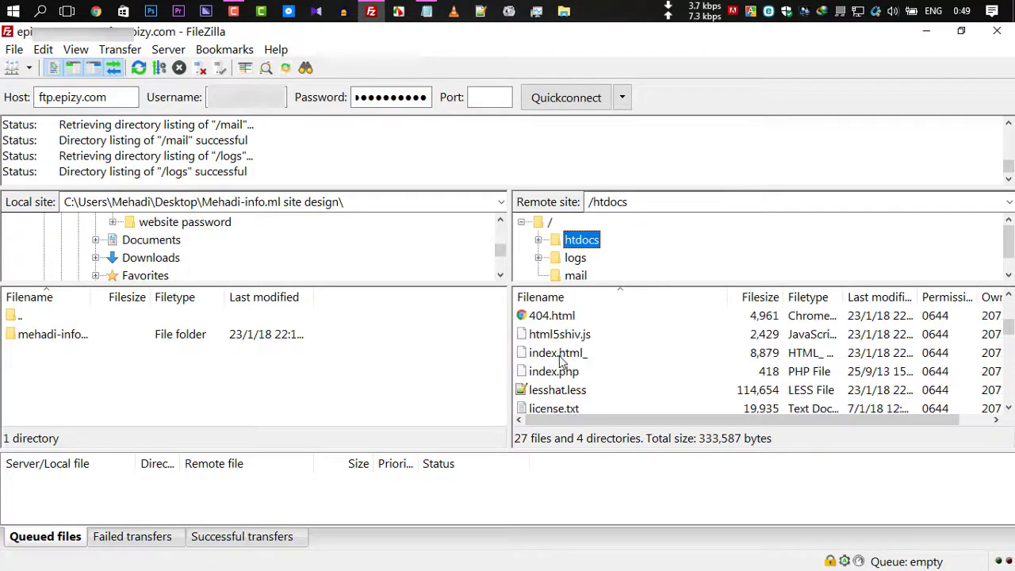
scroll(559, 383, down, 3)
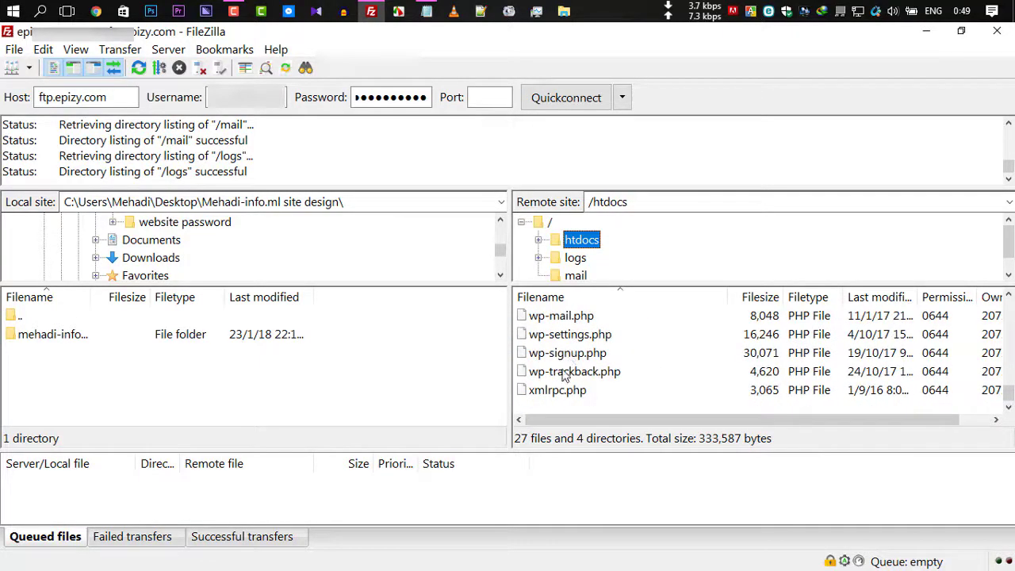
scroll(564, 369, up, 7)
scroll(563, 365, up, 2)
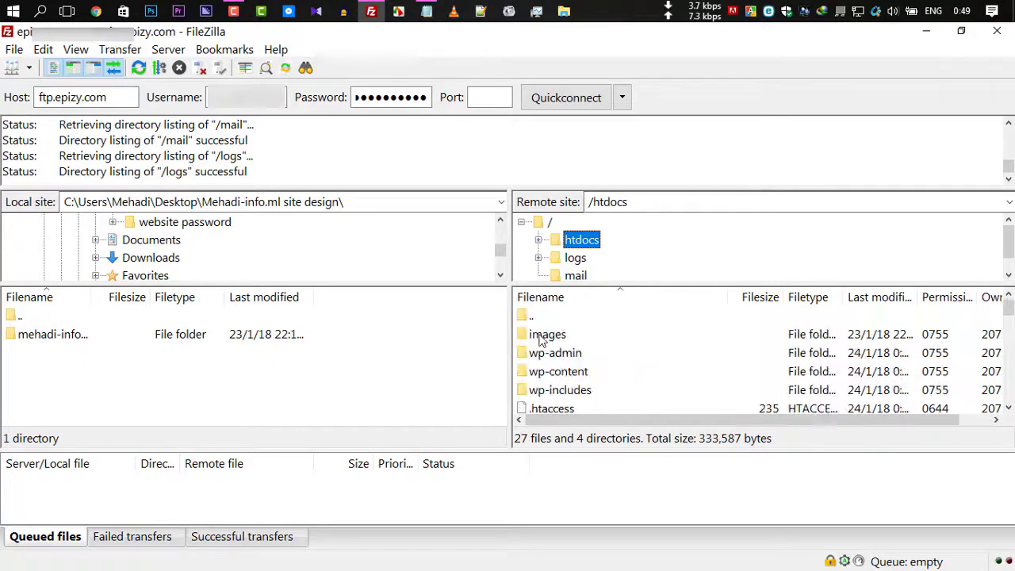
click(543, 335)
ctrl+click(555, 353)
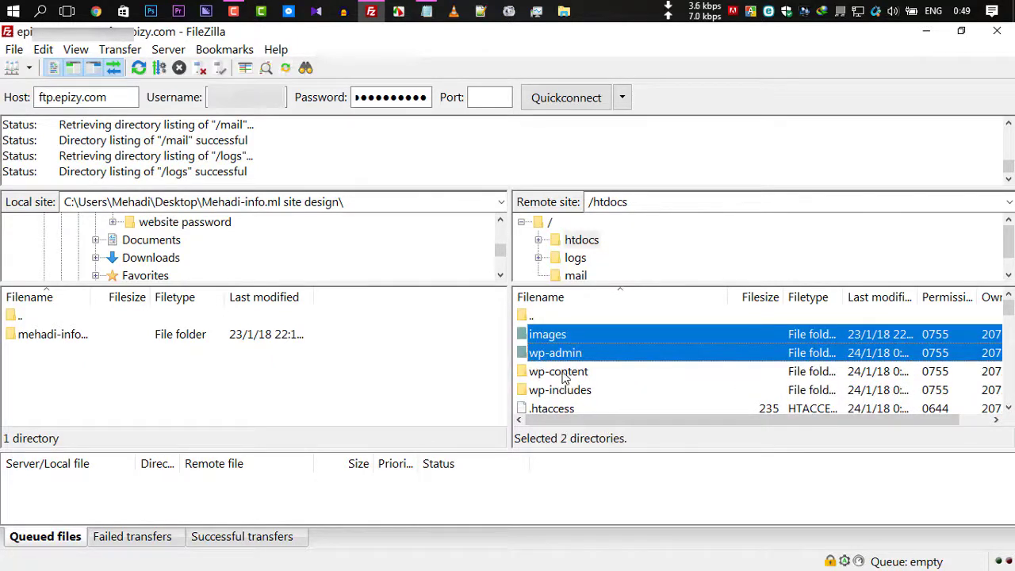
ctrl+click(564, 373)
ctrl+click(567, 392)
scroll(565, 379, down, 1)
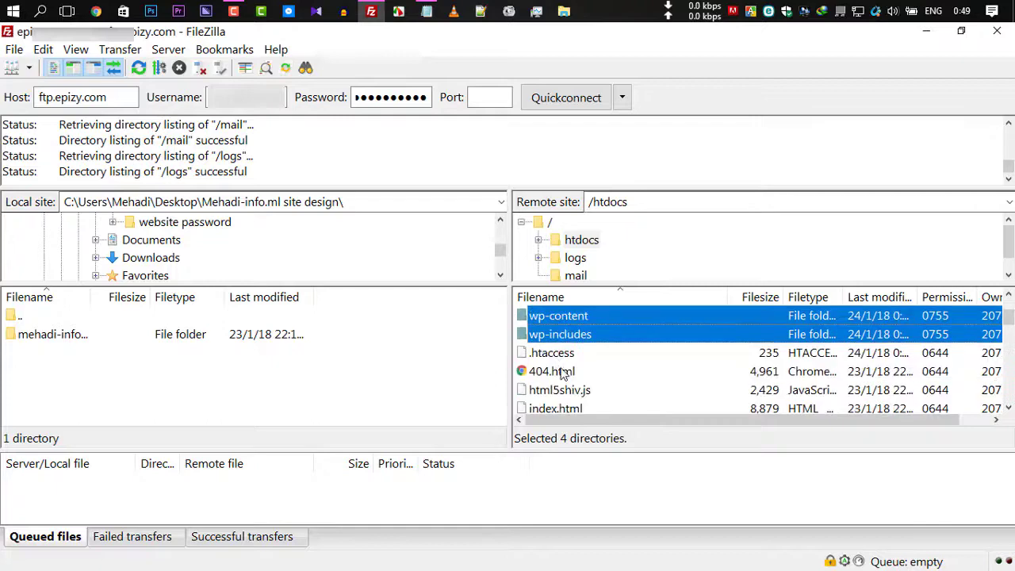
ctrl+click(557, 354)
ctrl+click(554, 374)
scroll(555, 380, down, 1)
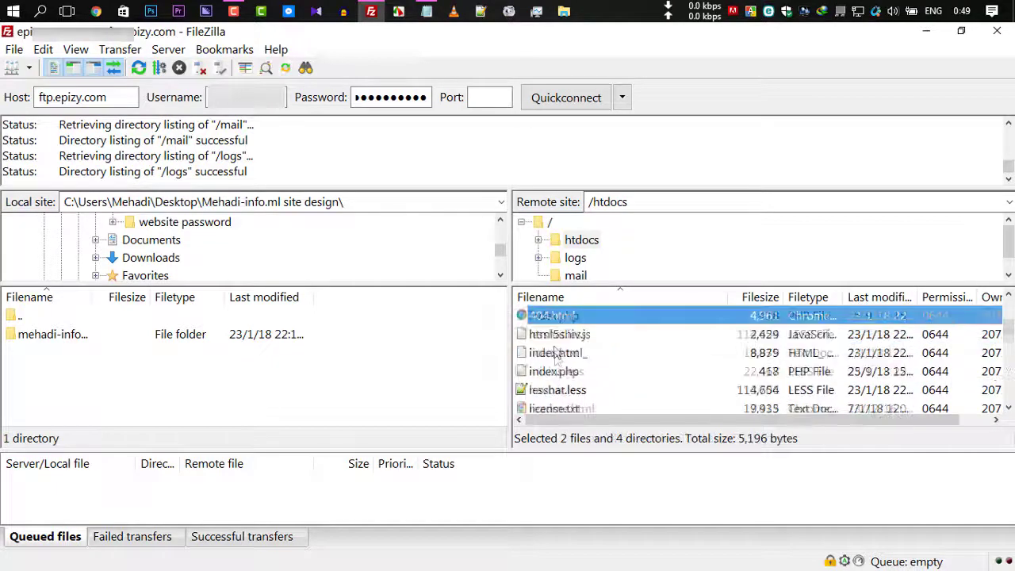
ctrl+shift+click(555, 388)
scroll(555, 382, down, 1)
ctrl+shift+click(555, 376)
ctrl+shift+click(555, 389)
scroll(554, 386, down, 1)
ctrl+shift+click(555, 389)
scroll(555, 389, down, 1)
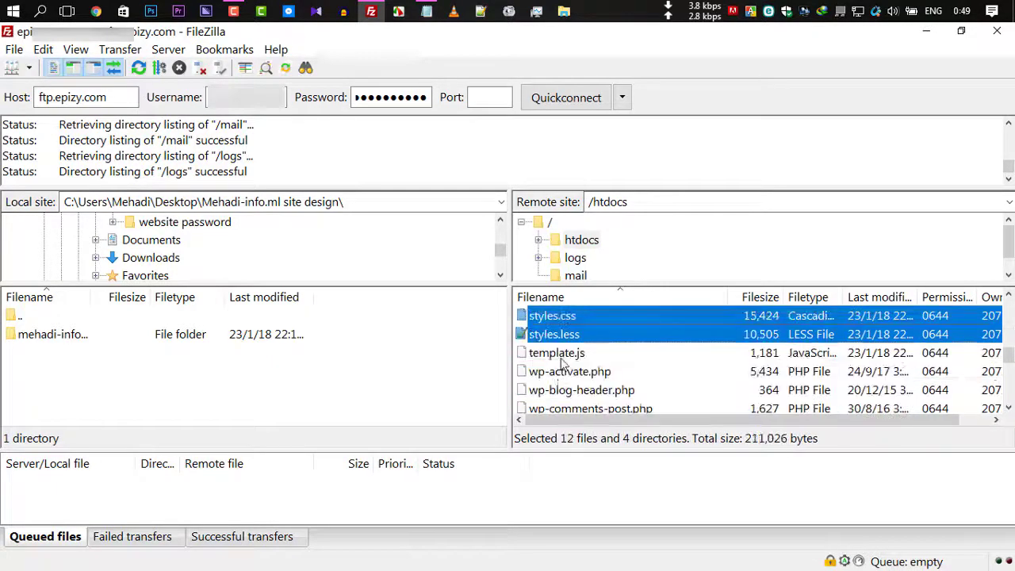
ctrl+shift+click(558, 406)
scroll(559, 406, down, 1)
ctrl+shift+click(567, 406)
scroll(567, 406, down, 1)
ctrl+shift+click(563, 406)
scroll(563, 396, down, 1)
scroll(562, 388, down, 1)
ctrl+shift+click(559, 371)
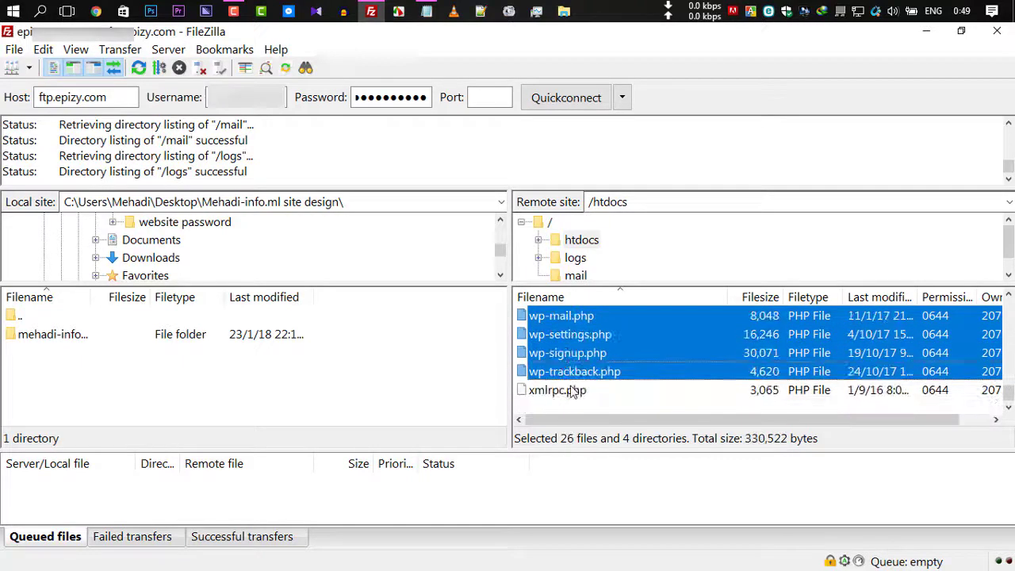
ctrl+shift+click(559, 389)
scroll(555, 365, up, 12)
right_click(552, 349)
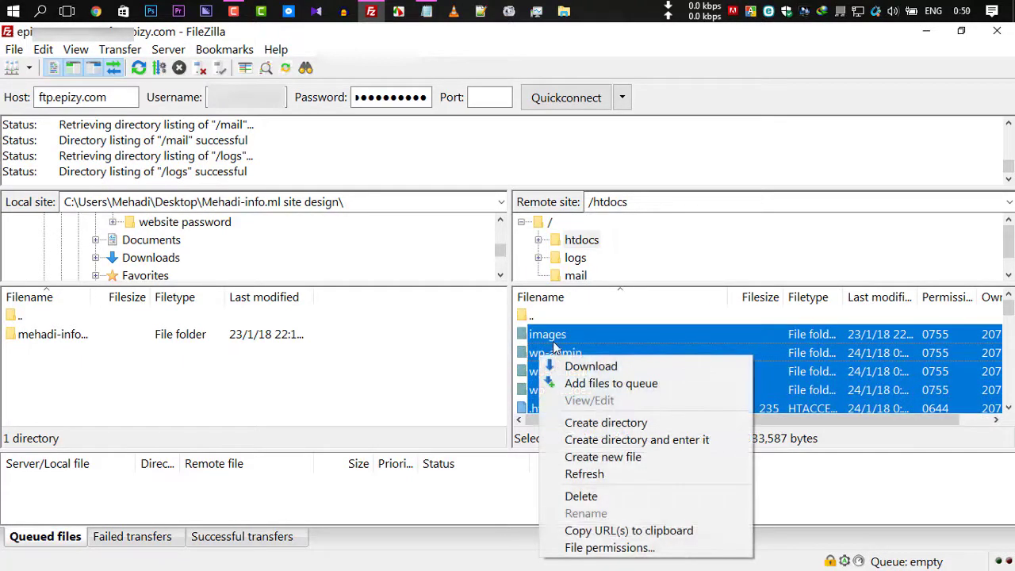
right_click(554, 342)
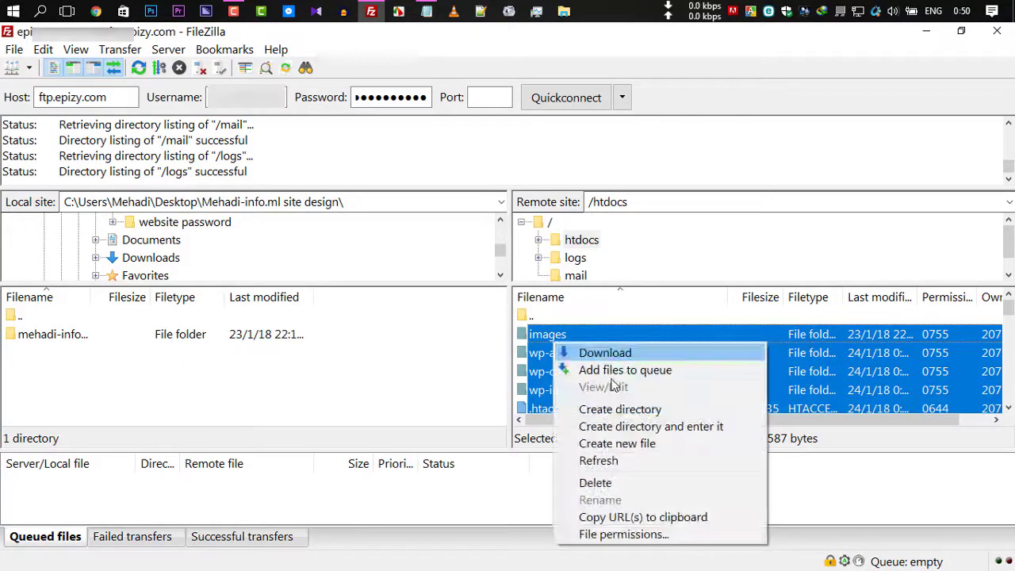
click(610, 485)
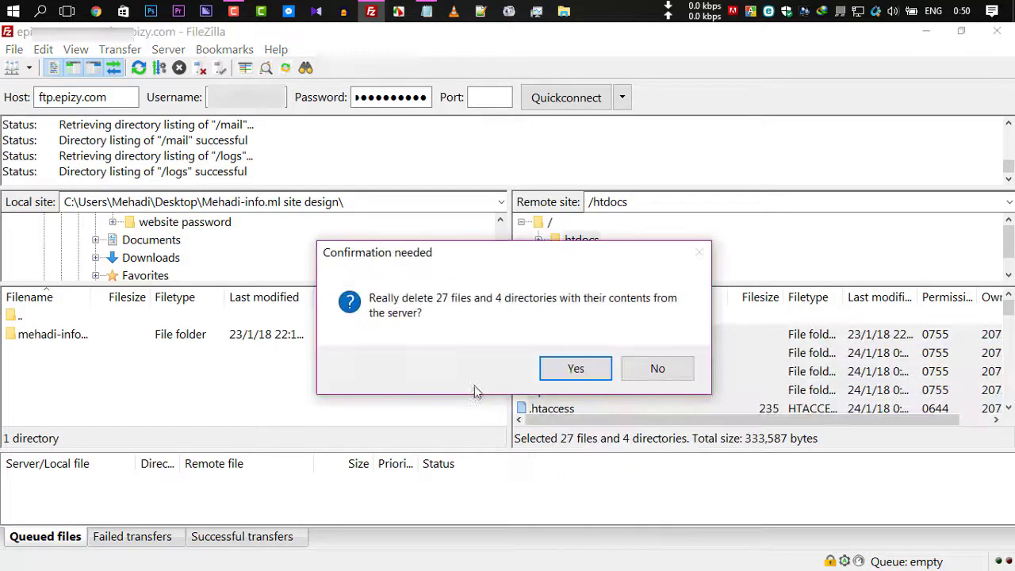
click(557, 370)
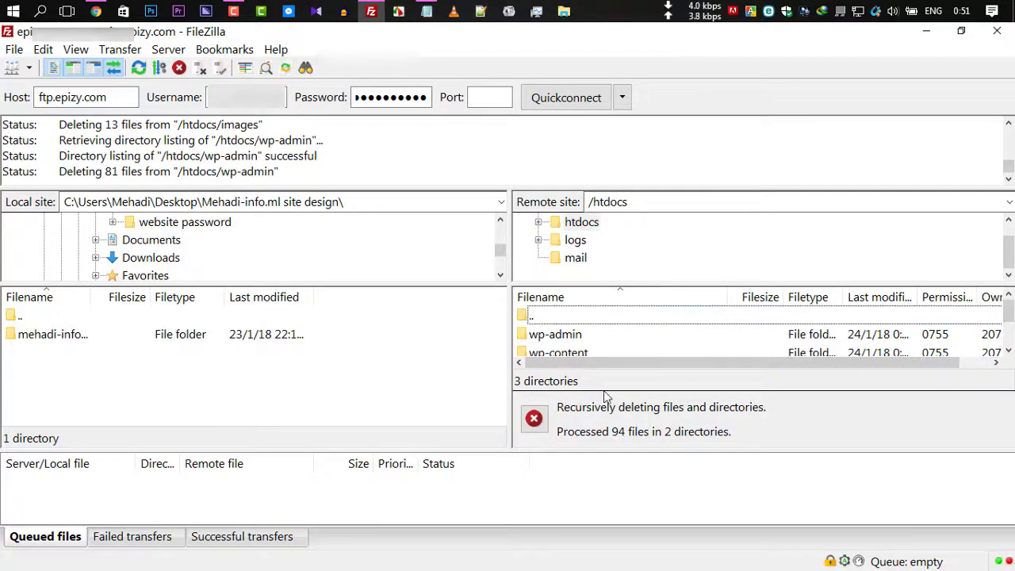
click(575, 240)
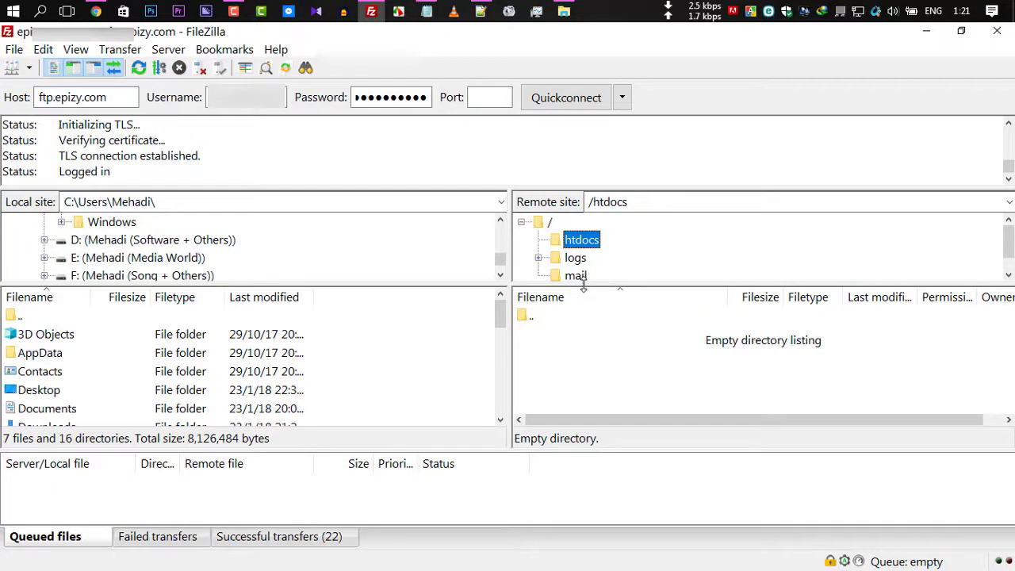
Step: Switch to Chrome and load mehadi-info.ml in a new tab to check the website
click(101, 11)
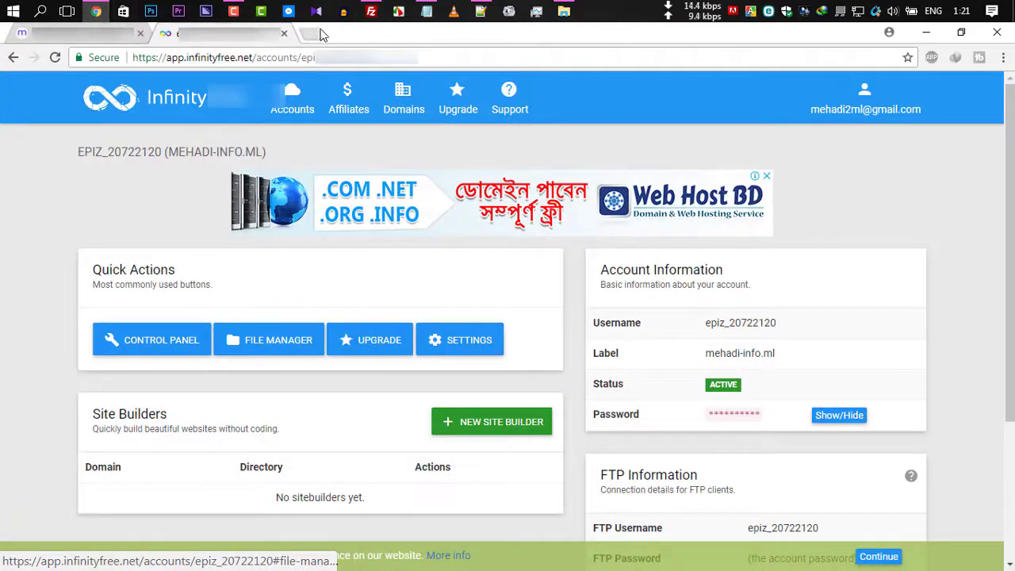
click(320, 33)
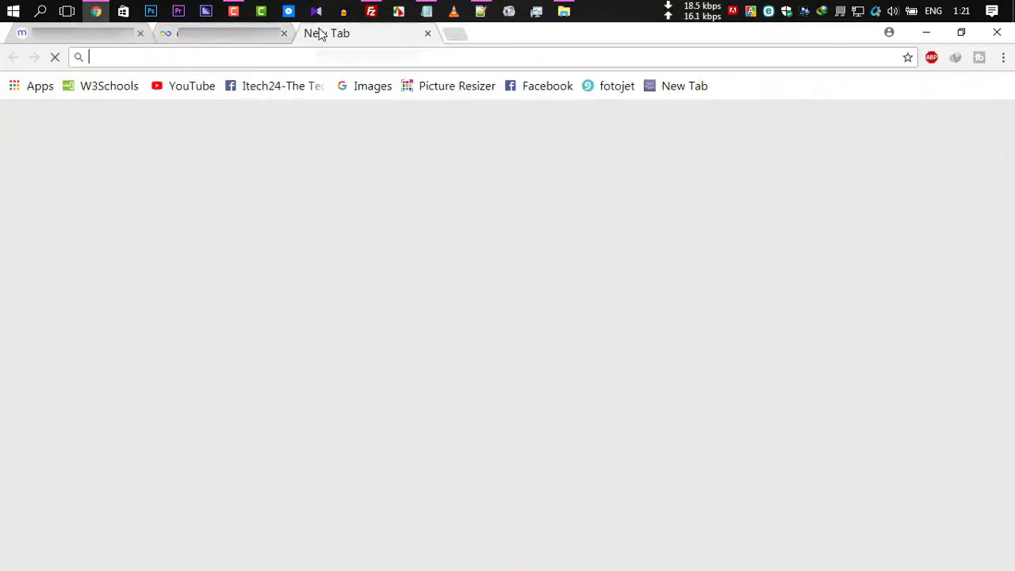
text(mehadi-info.ml)
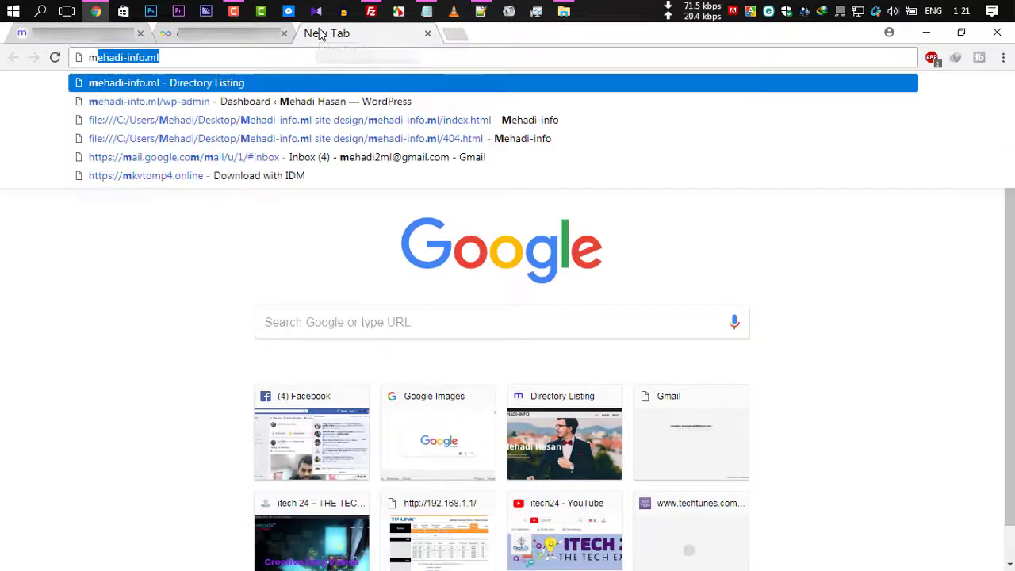
key(Right)
key(Return)
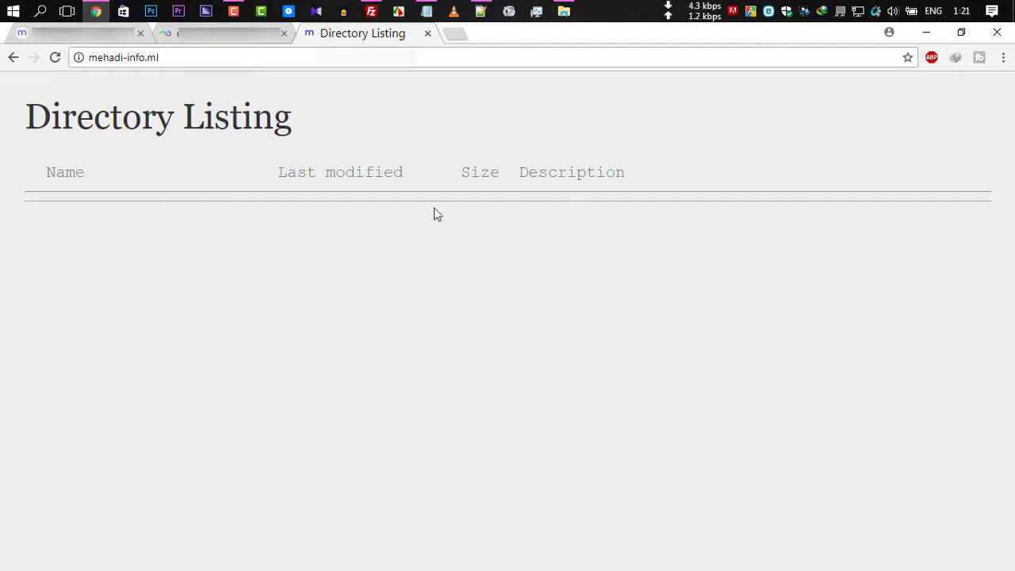
Step: Return to FileZilla, view the remote site's root directory and reopen the htdocs folder
click(923, 35)
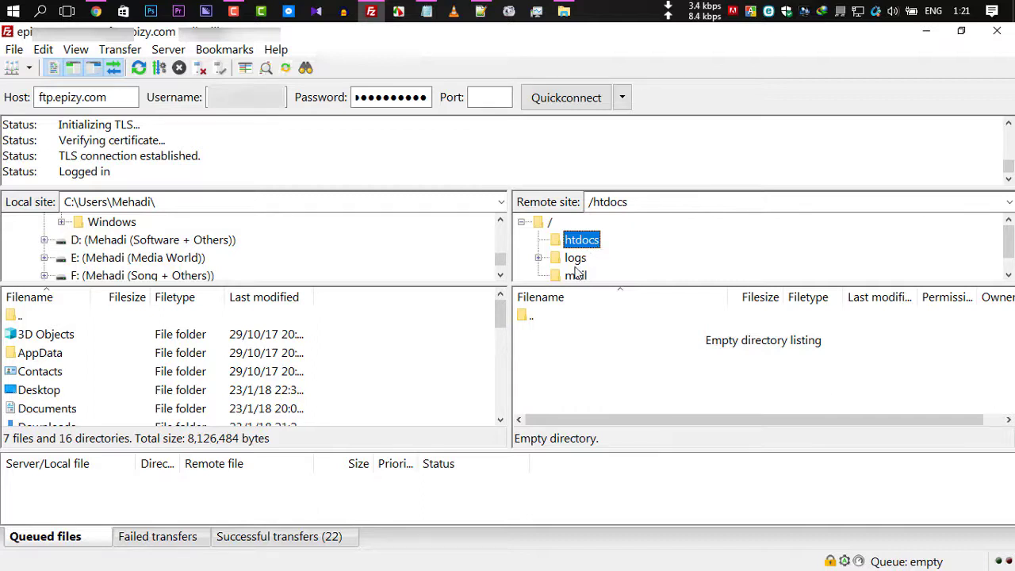
click(538, 228)
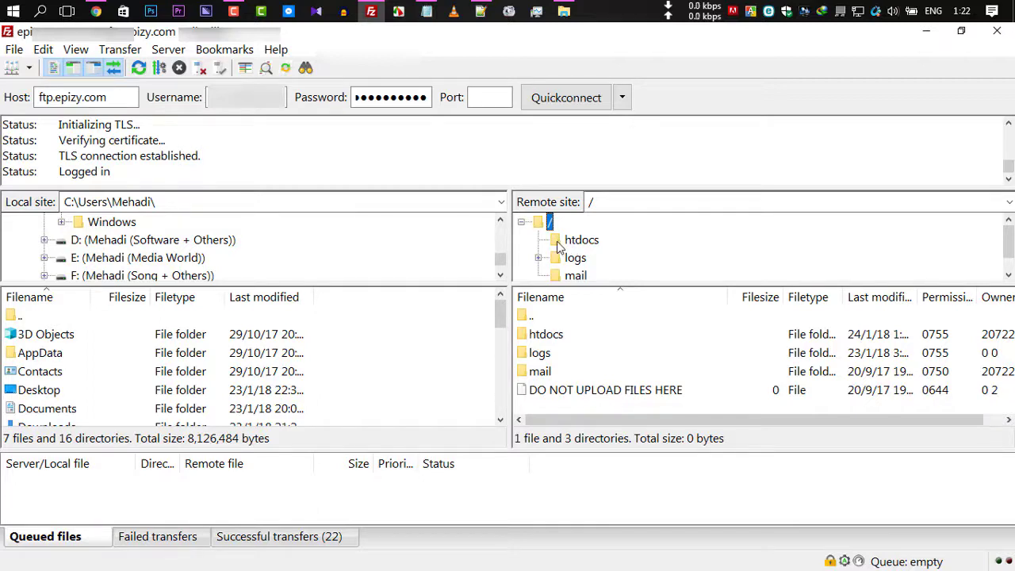
click(558, 245)
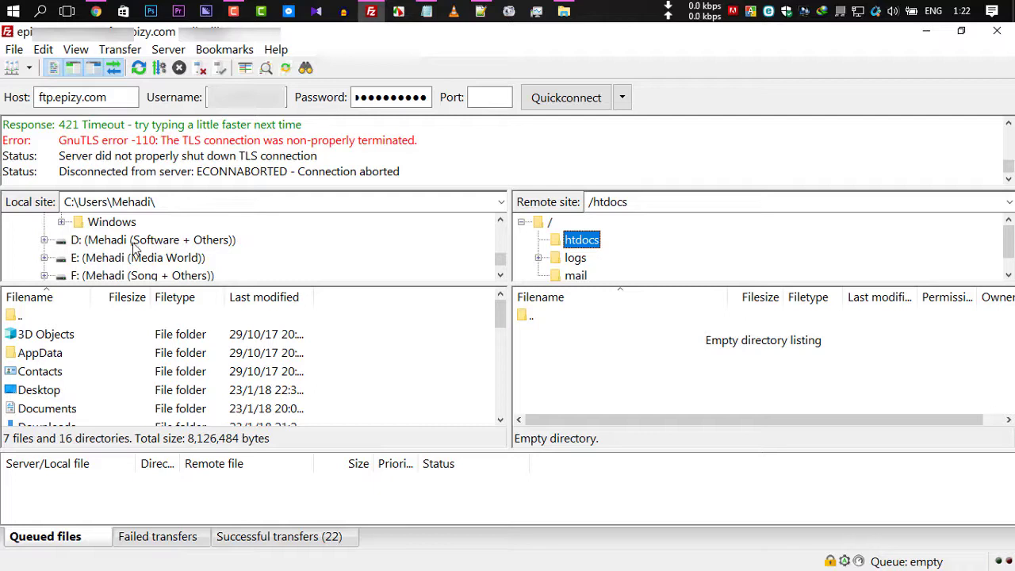
Step: Open the local folder "mehadi-info.ml design" inside "Mehadi-info.ml site design" on the Desktop
scroll(133, 248, up, 2)
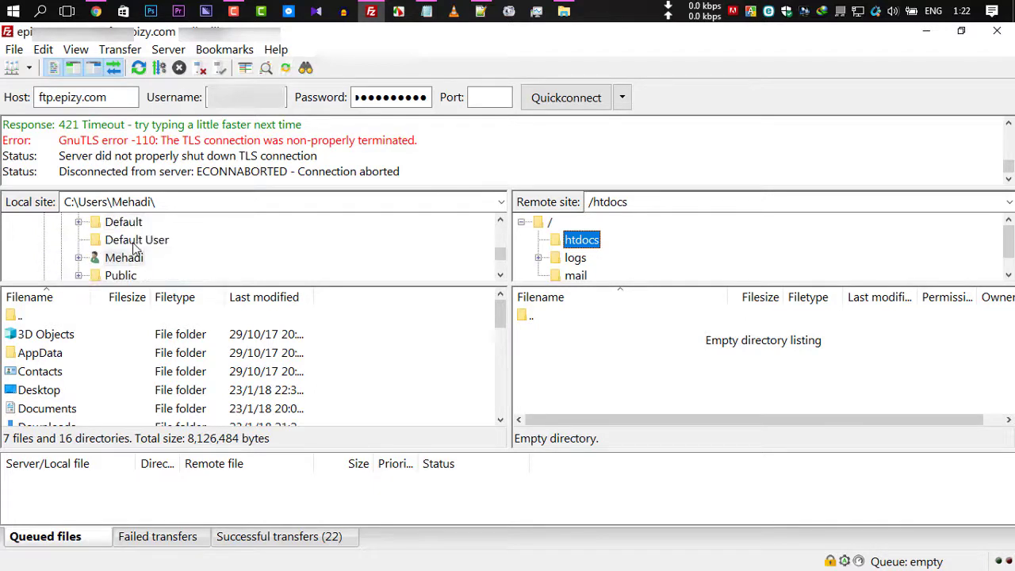
click(81, 264)
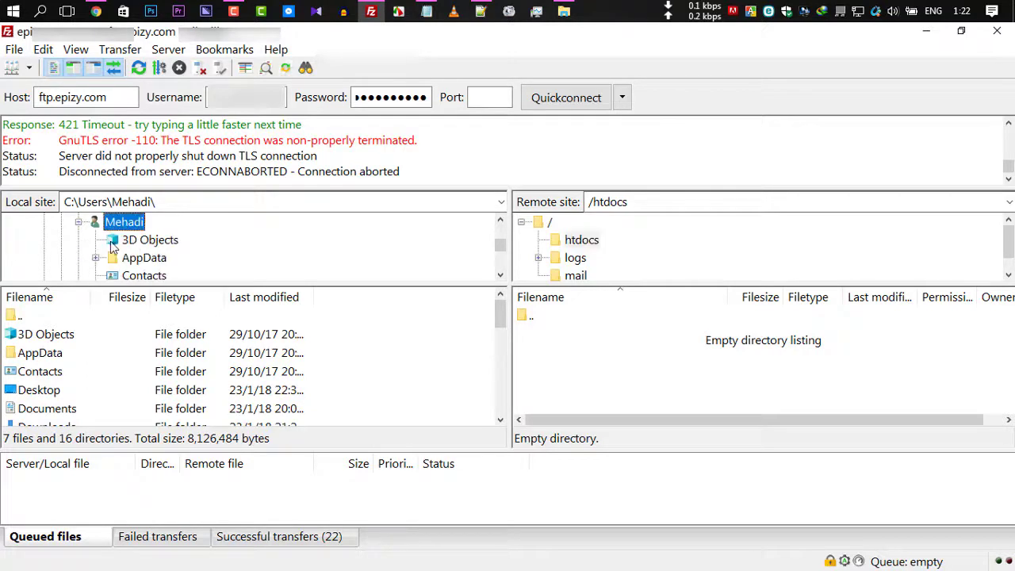
scroll(188, 246, down, 1)
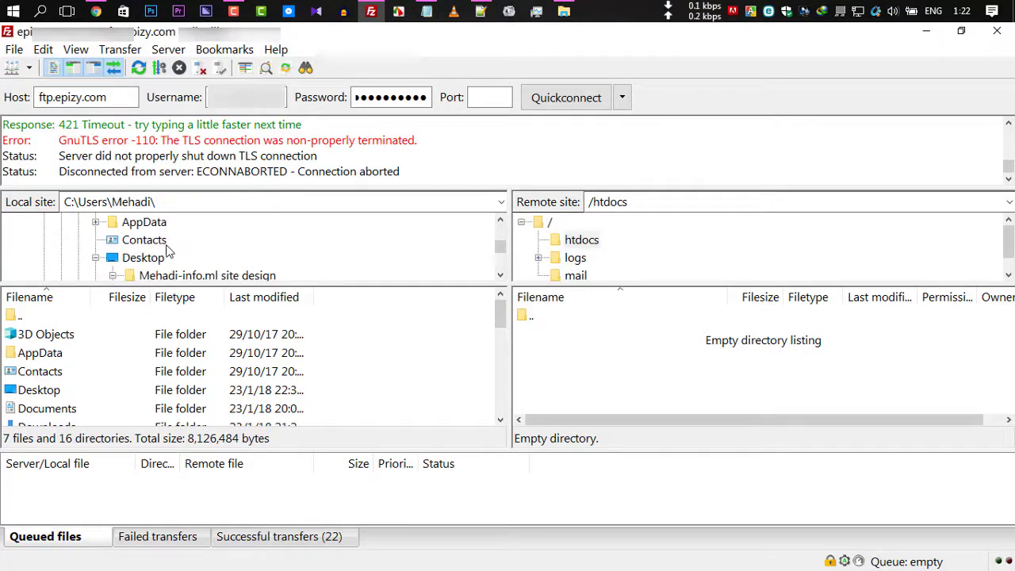
scroll(168, 252, down, 1)
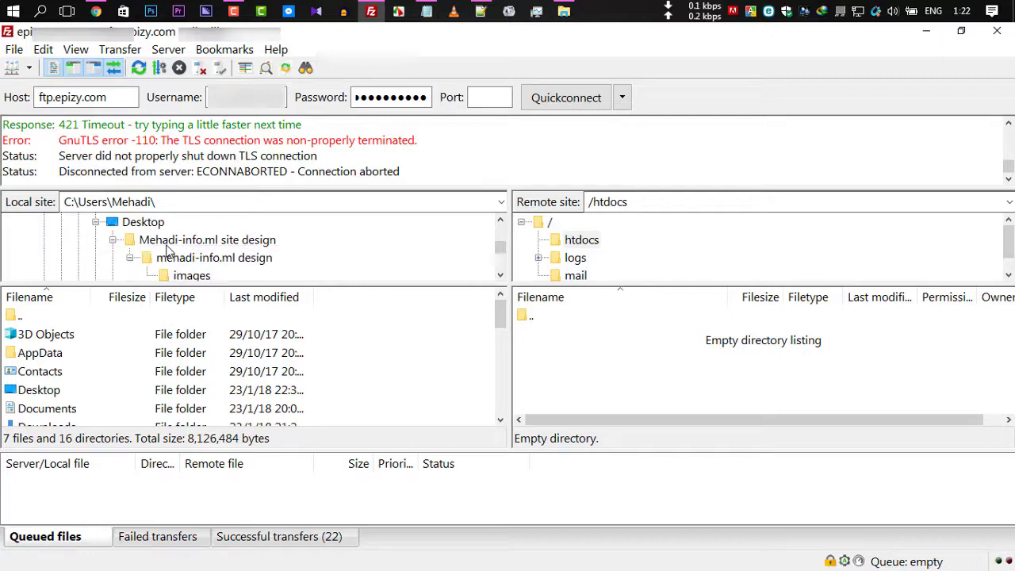
click(219, 247)
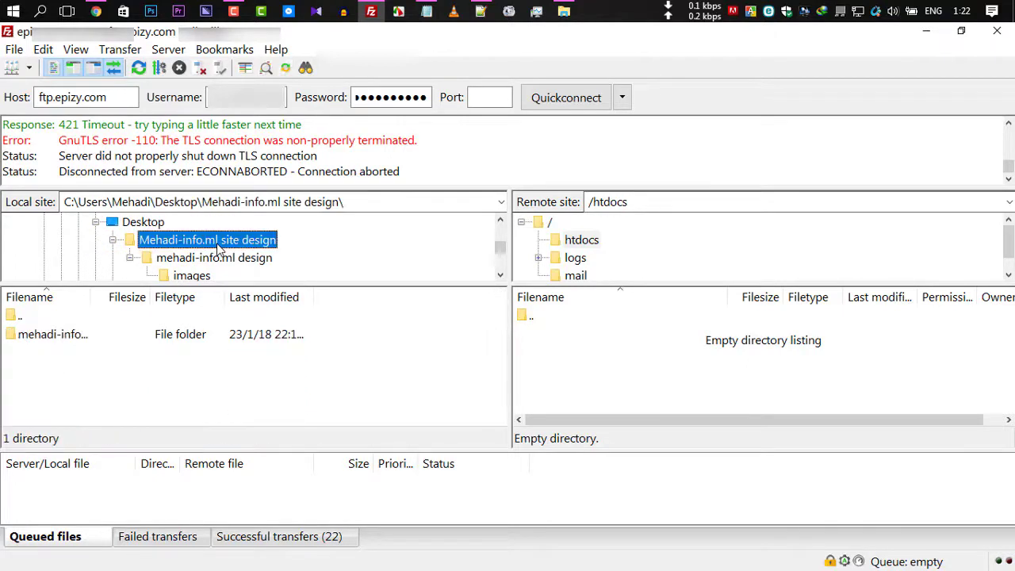
click(233, 260)
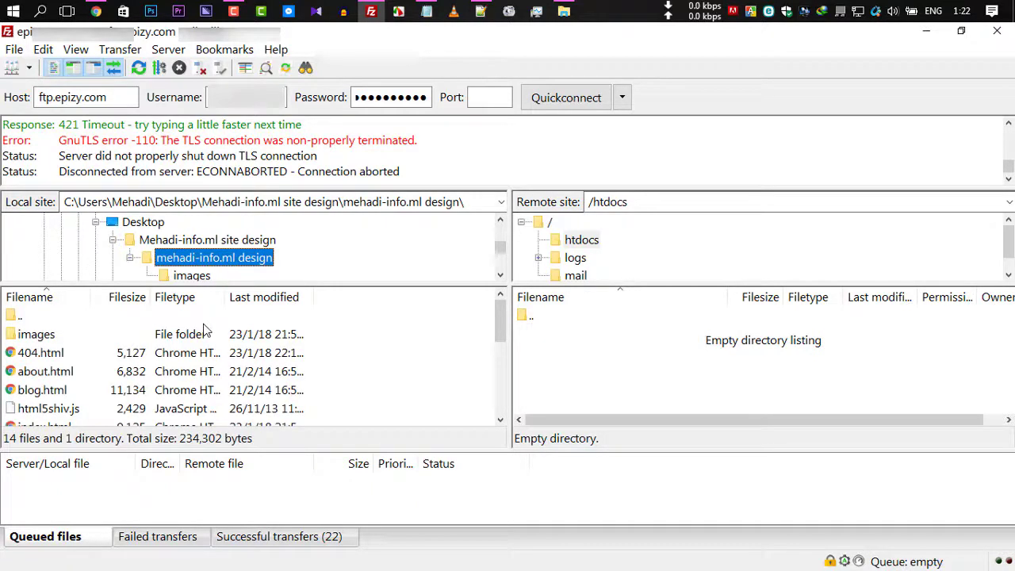
Step: Upload the images folder, 404.html, html5shiv.js, index.html, styles.css, template.js and all four .less files from the local design folder to htdocs
scroll(59, 361, down, 4)
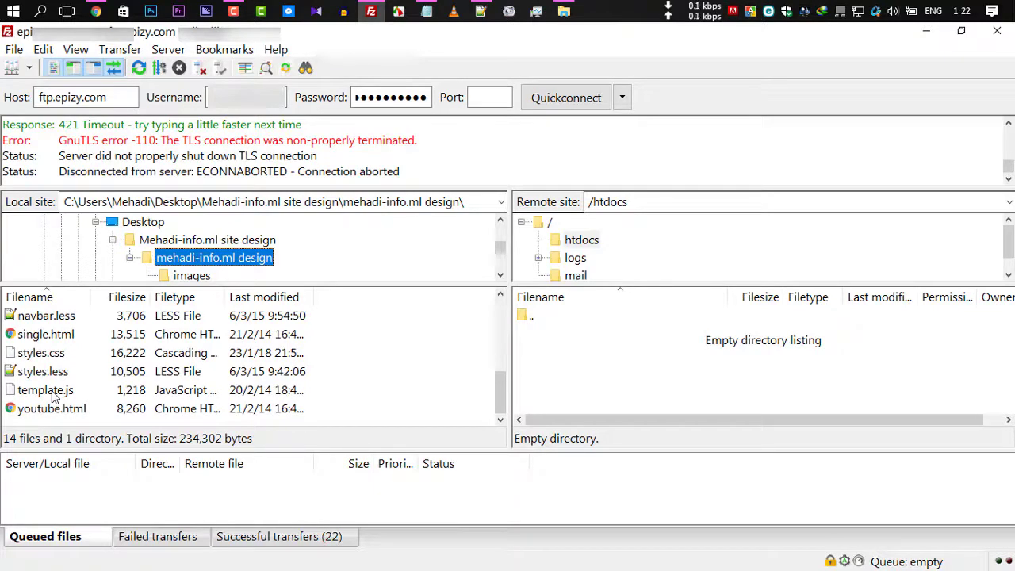
click(54, 394)
ctrl+click(52, 372)
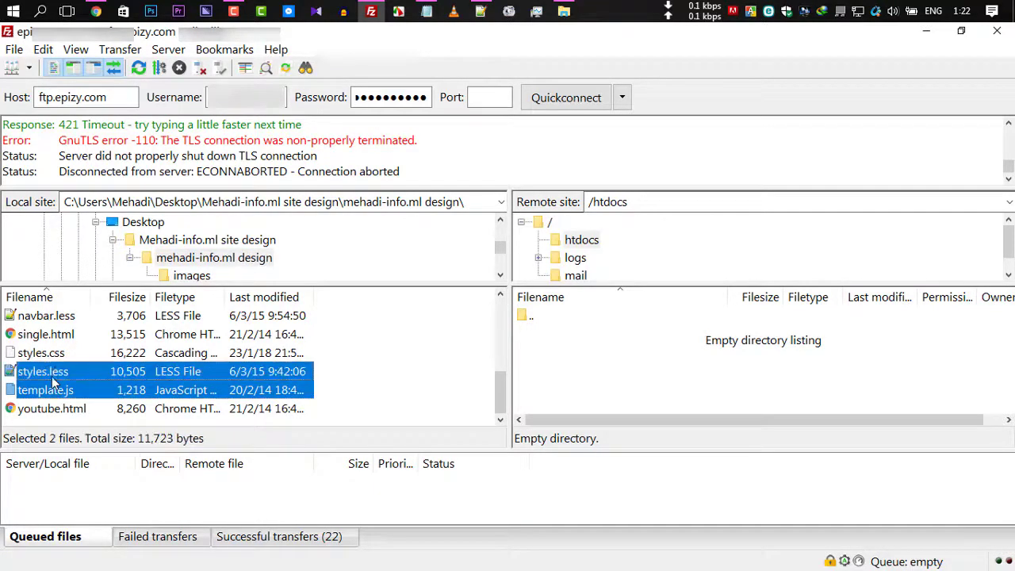
ctrl+click(56, 349)
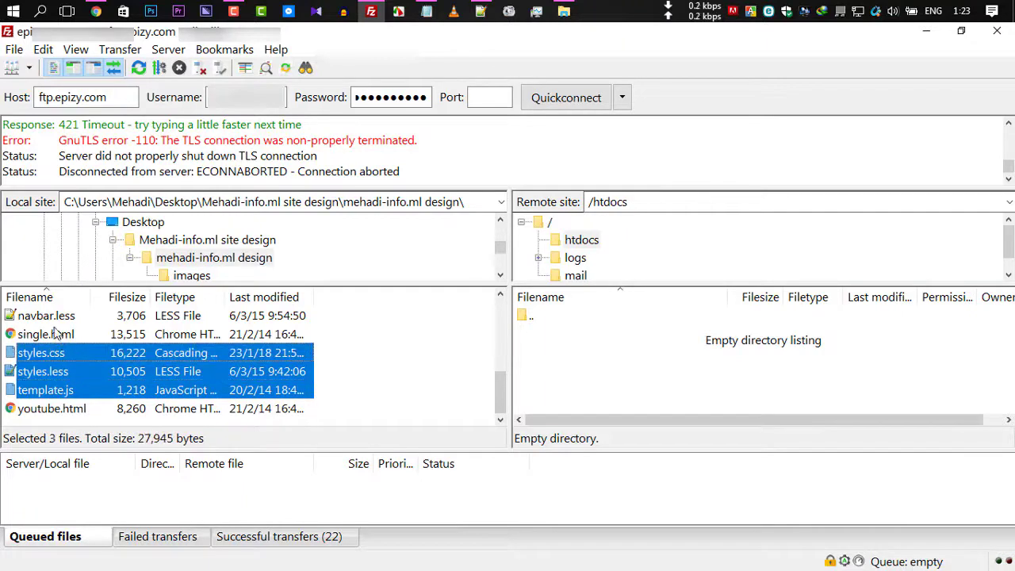
ctrl+click(55, 320)
scroll(76, 368, up, 1)
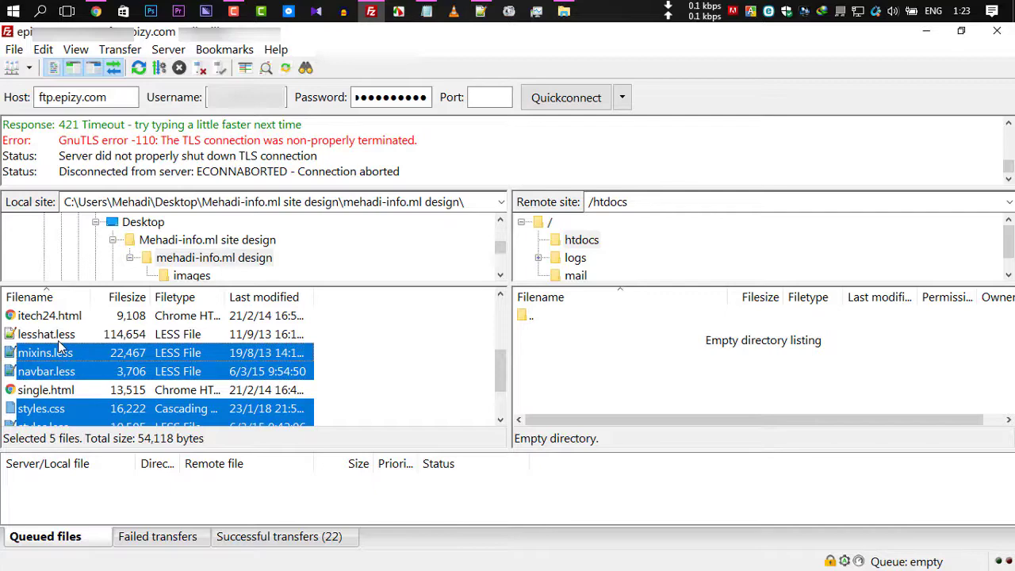
ctrl+click(60, 341)
scroll(63, 363, down, 1)
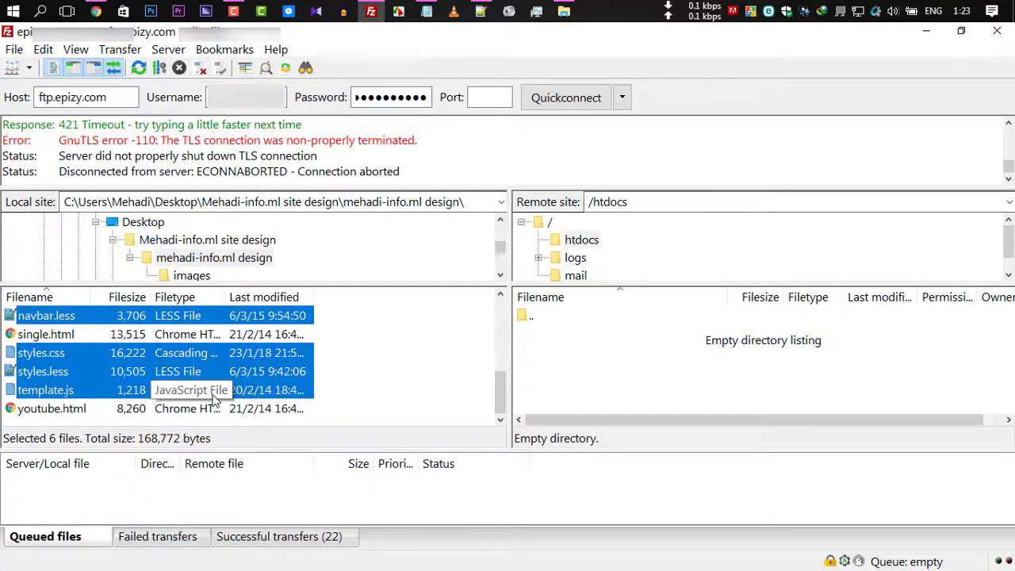
scroll(63, 363, up, 2)
ctrl+click(43, 353)
ctrl+click(43, 337)
scroll(45, 342, up, 2)
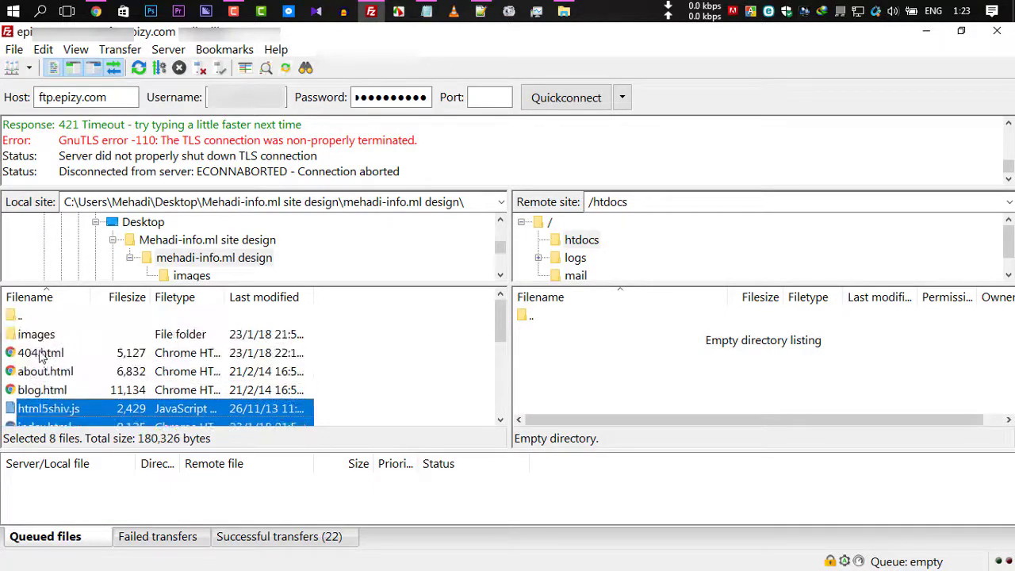
ctrl+click(40, 353)
scroll(159, 364, down, 5)
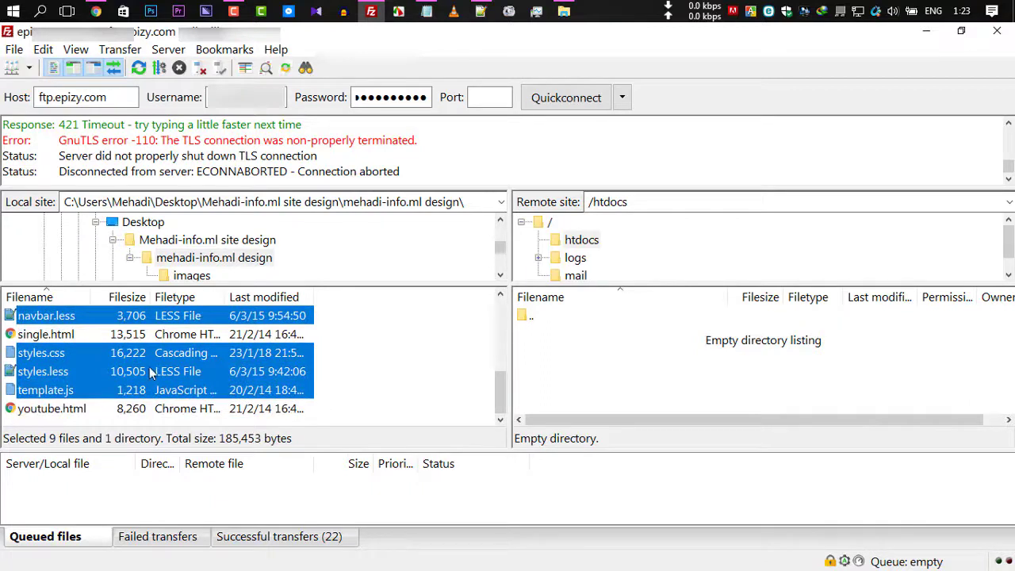
right_click(51, 362)
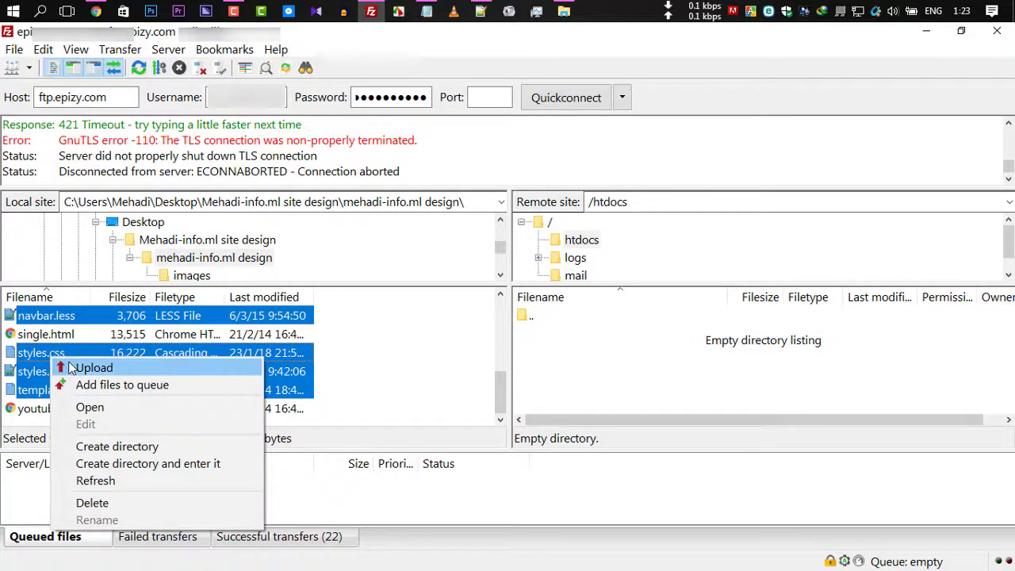
click(92, 368)
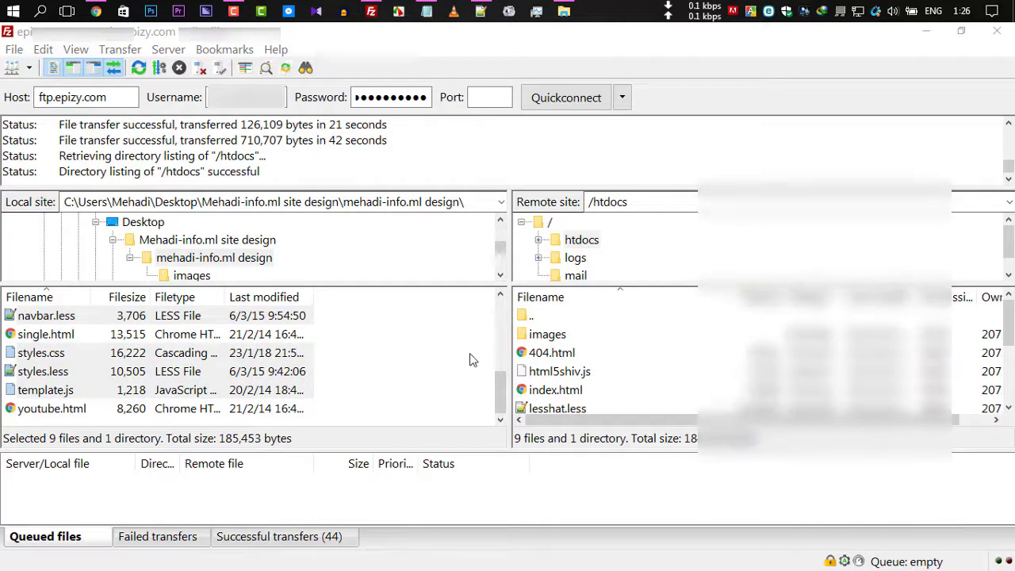
Step: Switch to Chrome and open the hosting account's htdocs folder in the InfinityFree File Manager to check the uploaded files
click(96, 11)
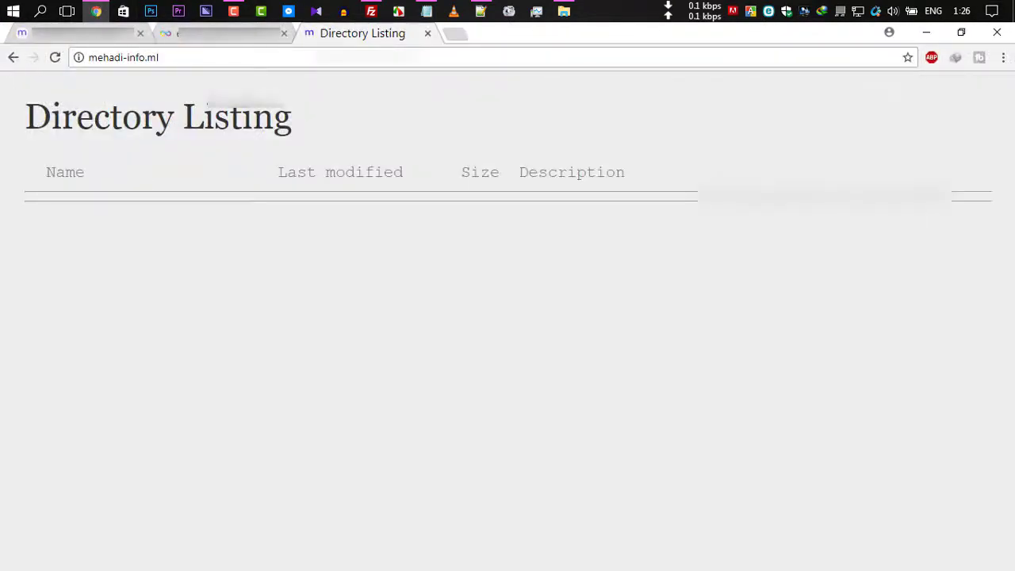
click(214, 34)
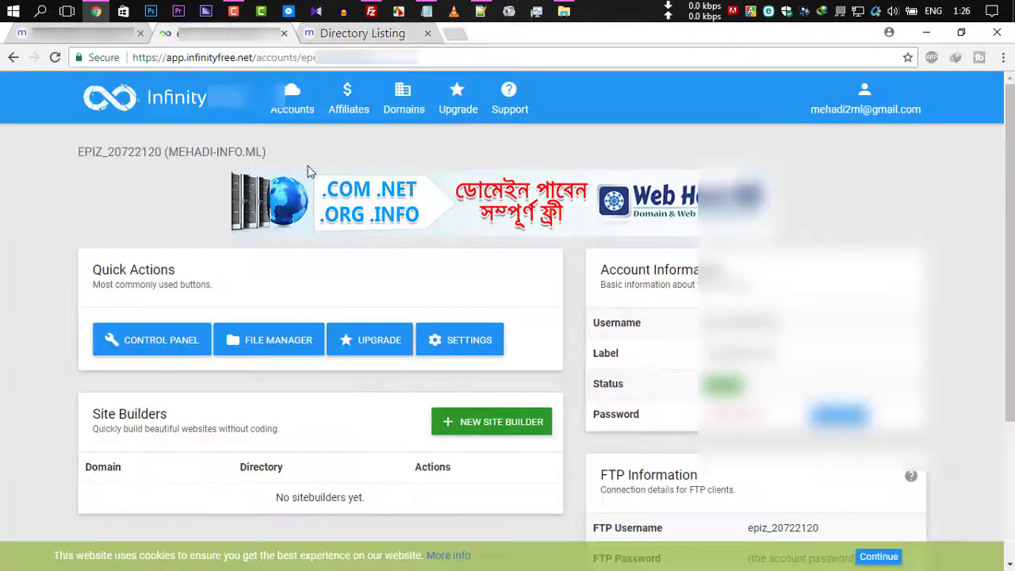
scroll(182, 301, down, 2)
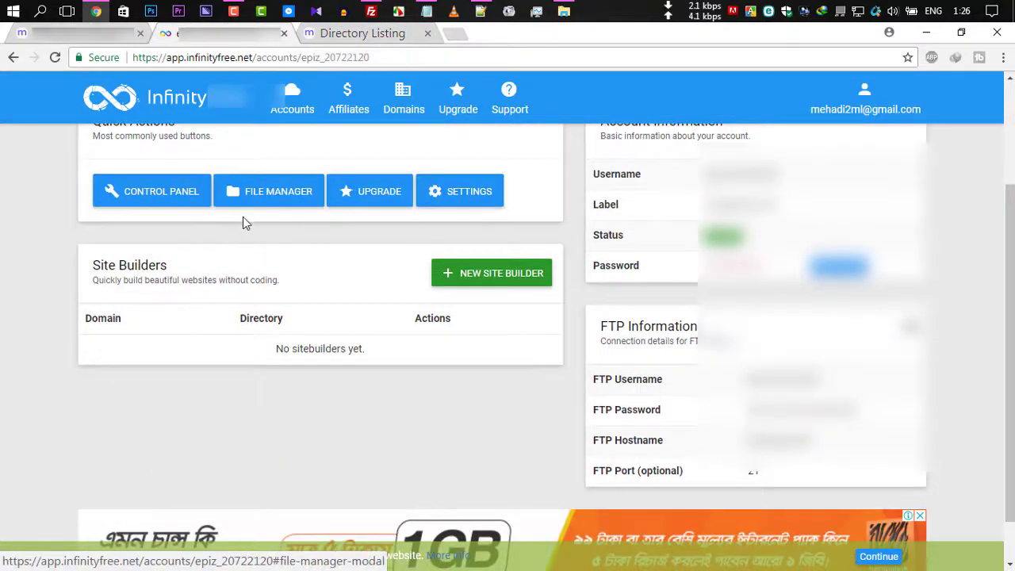
click(252, 199)
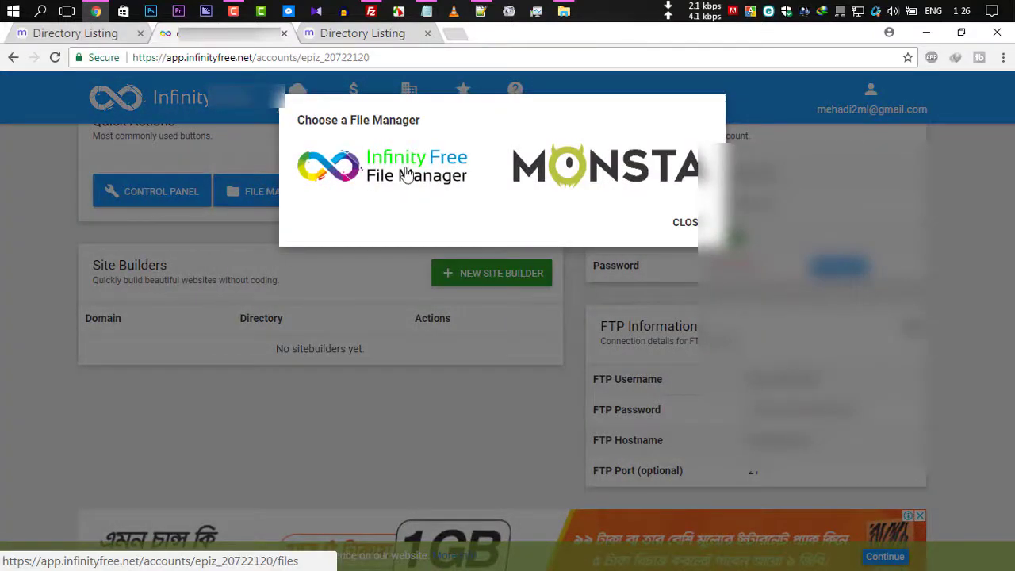
click(403, 170)
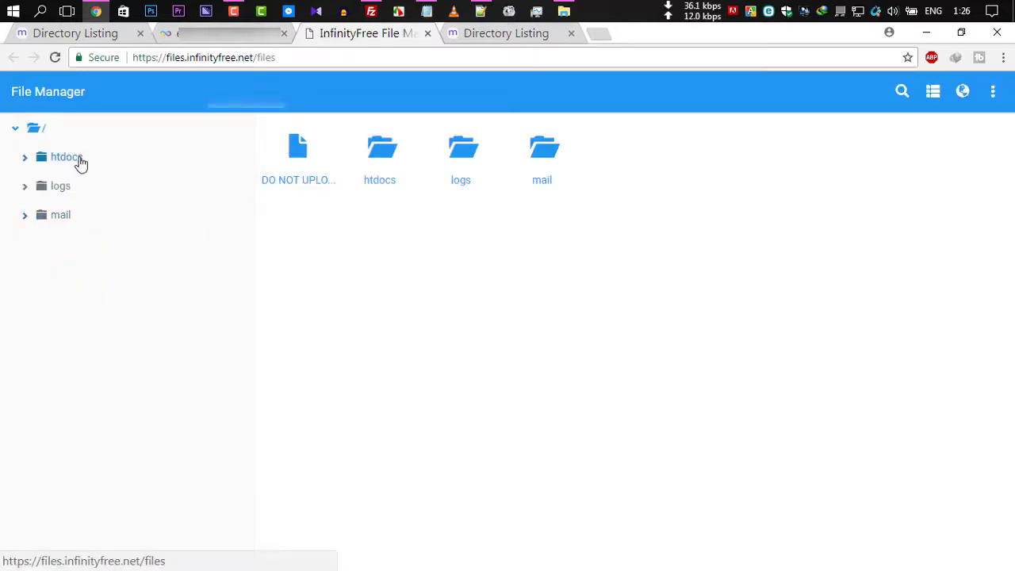
click(66, 158)
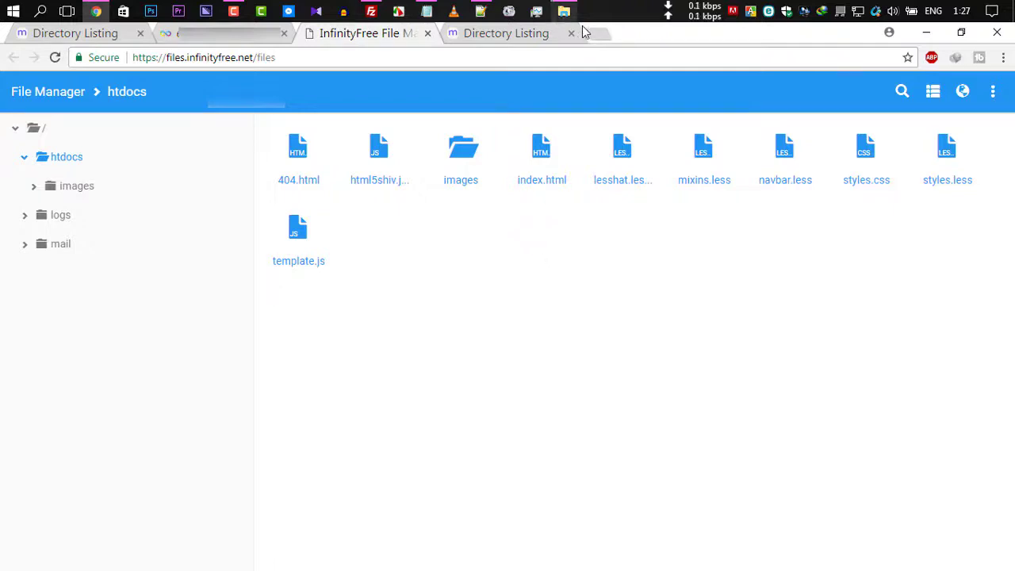
Step: Close the file manager, hosting account and Directory Listing tabs, keeping only a new blank tab open
click(428, 34)
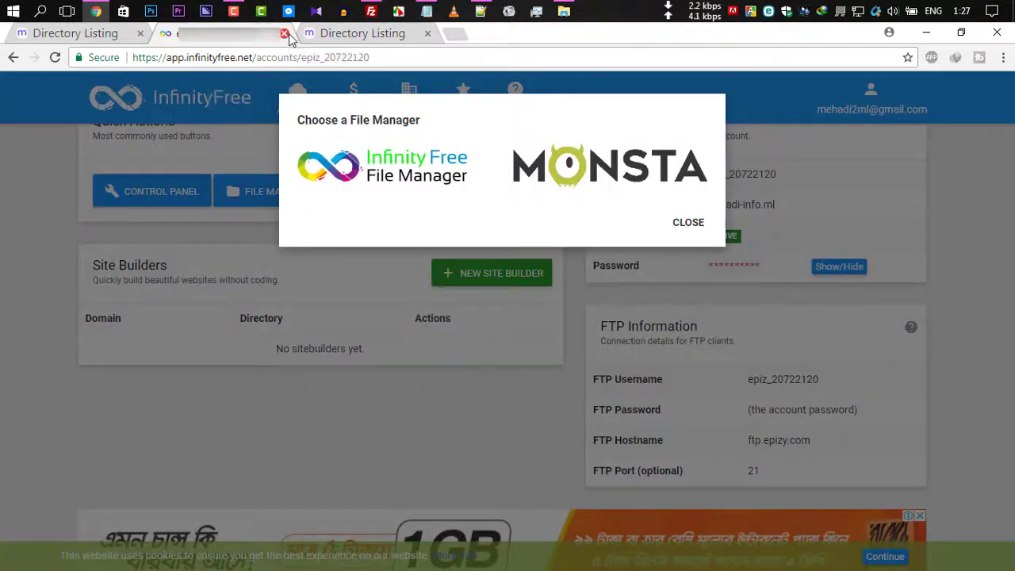
click(284, 34)
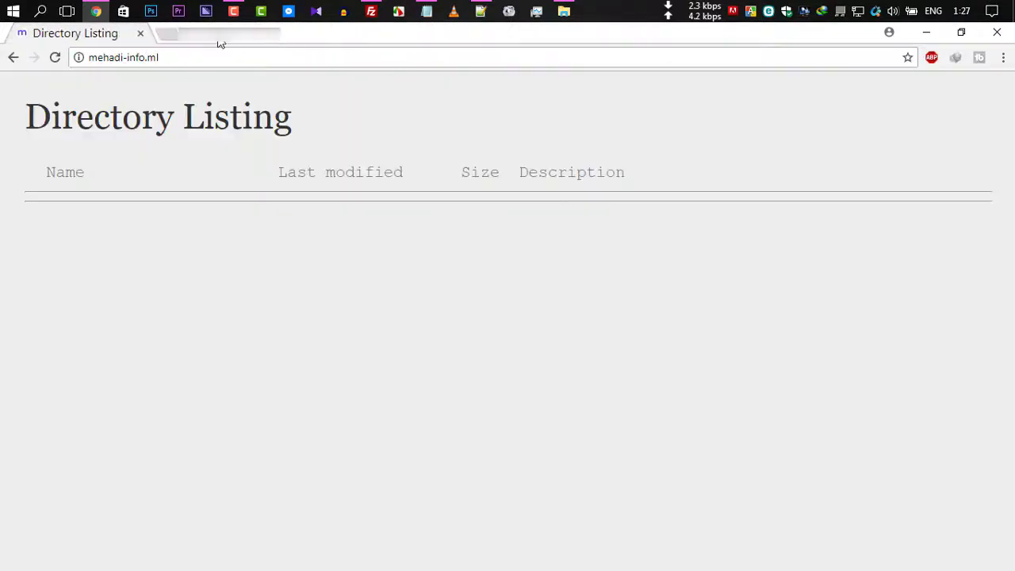
click(179, 36)
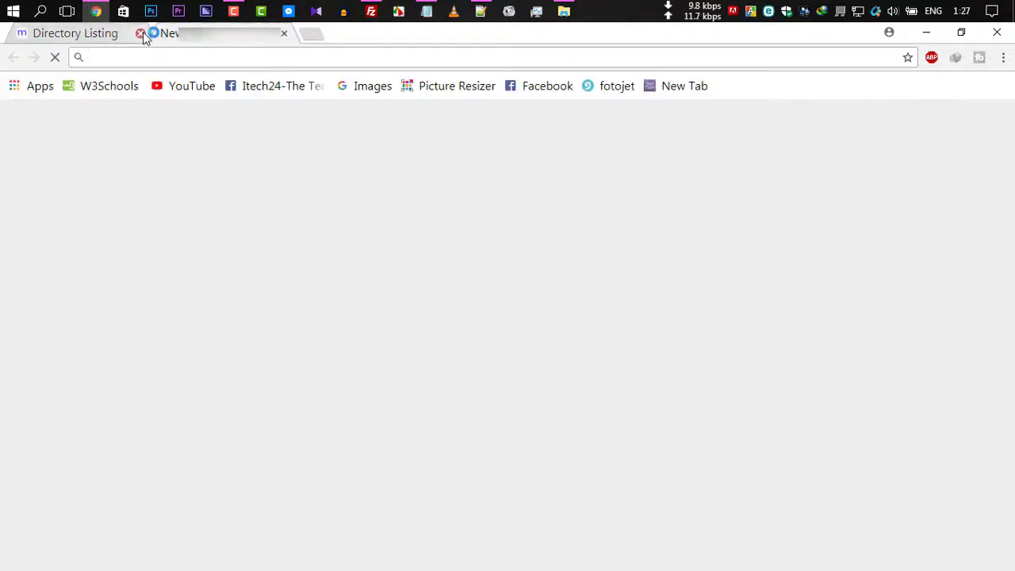
click(140, 33)
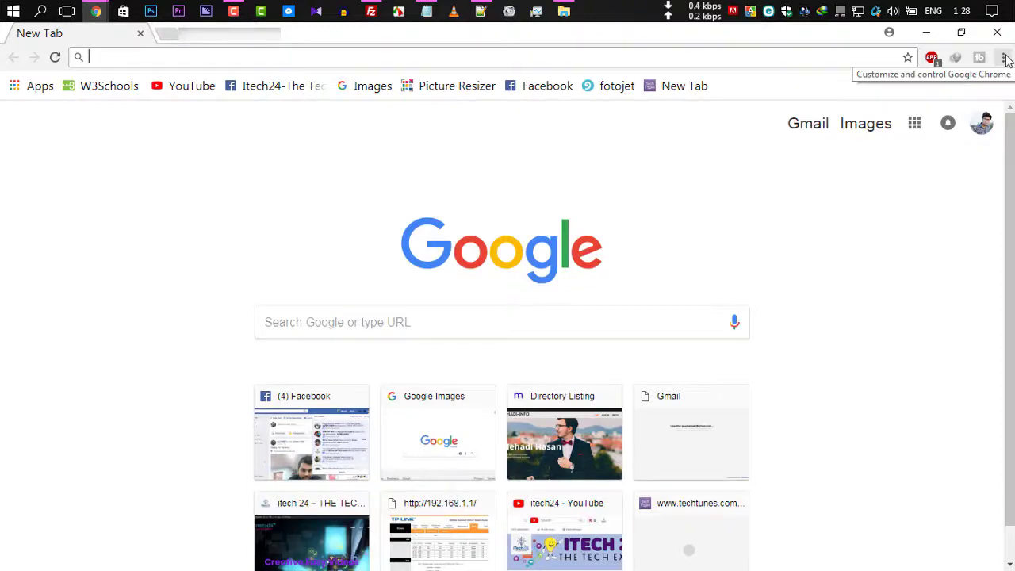
Step: Open a new incognito window and load mehadi-info.ml in it
click(1003, 58)
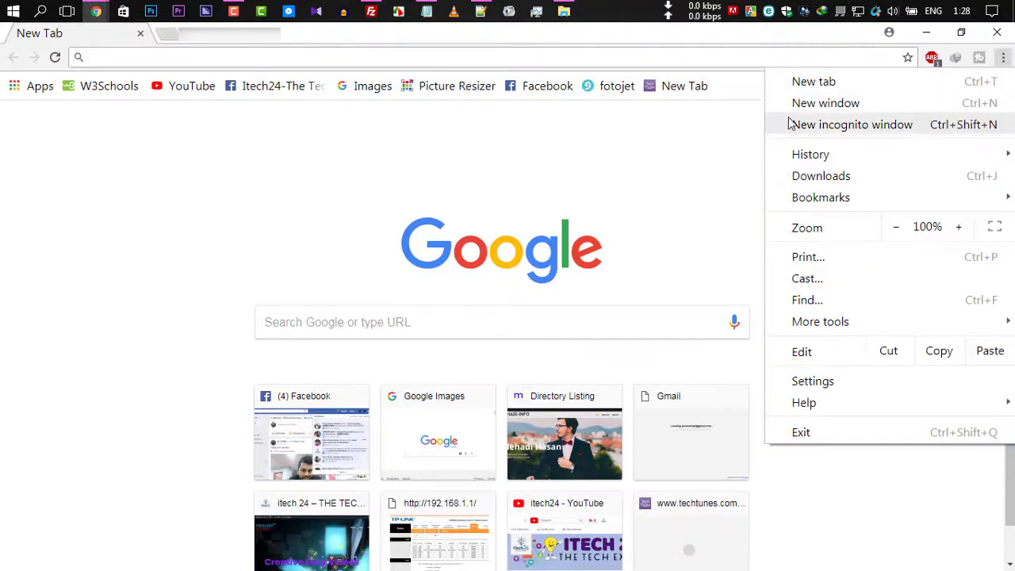
click(841, 128)
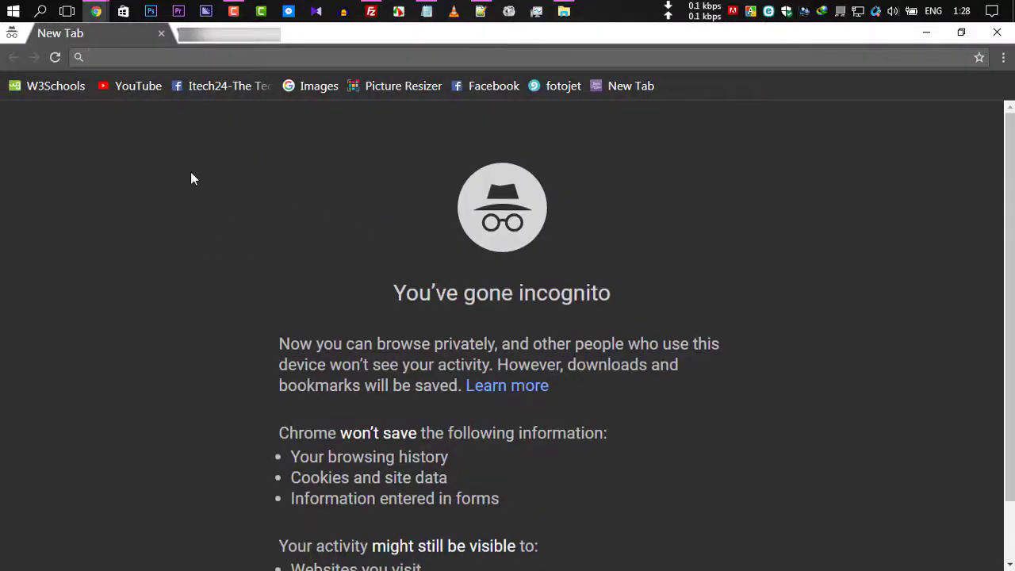
text(m)
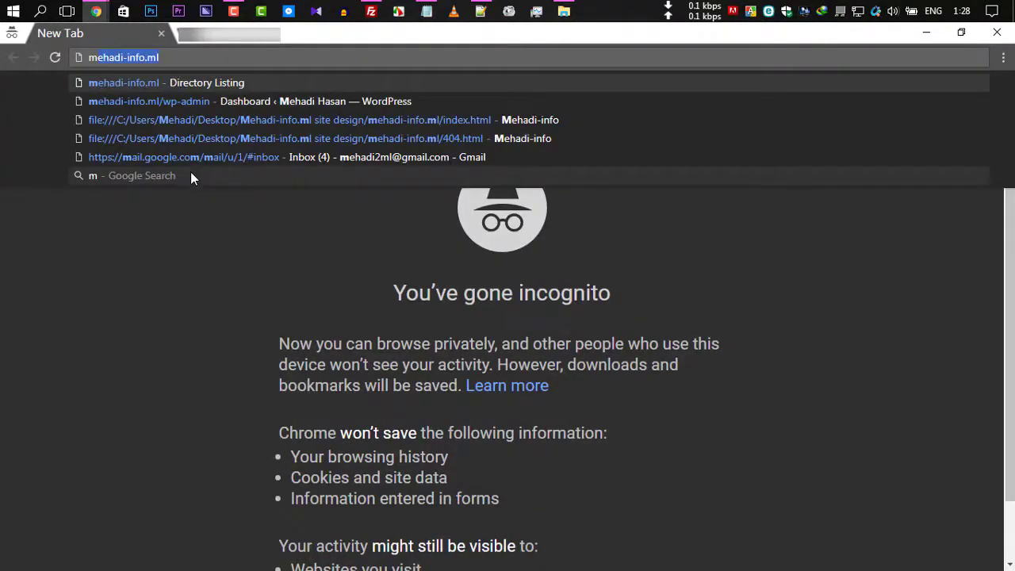
key(Right)
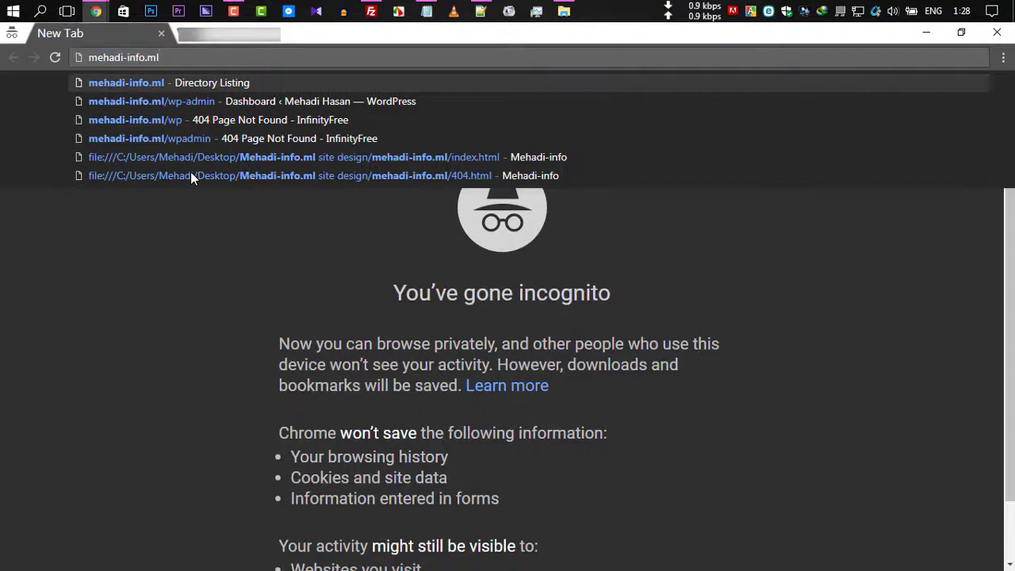
key(Return)
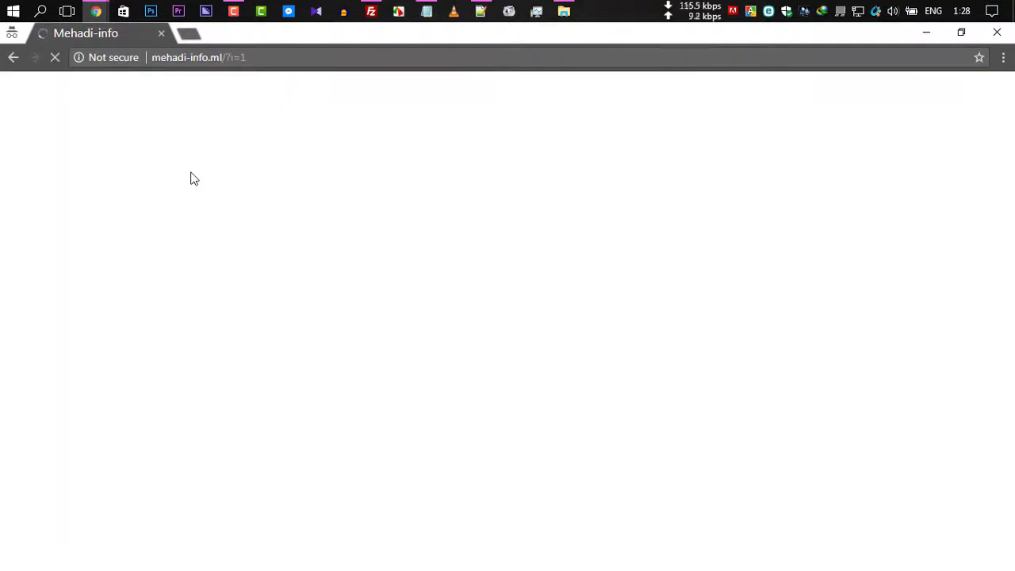
Step: Examine the published home page from its header through the recent videos and clients sections to the footer
scroll(825, 497, down, 4)
scroll(824, 496, up, 4)
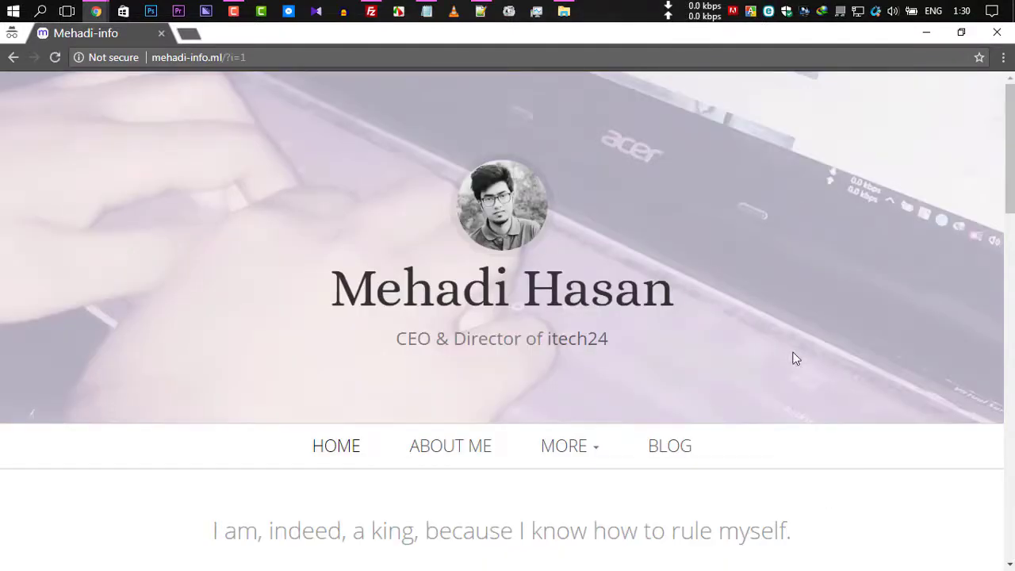
scroll(792, 357, down, 2)
scroll(766, 358, up, 2)
scroll(600, 266, down, 10)
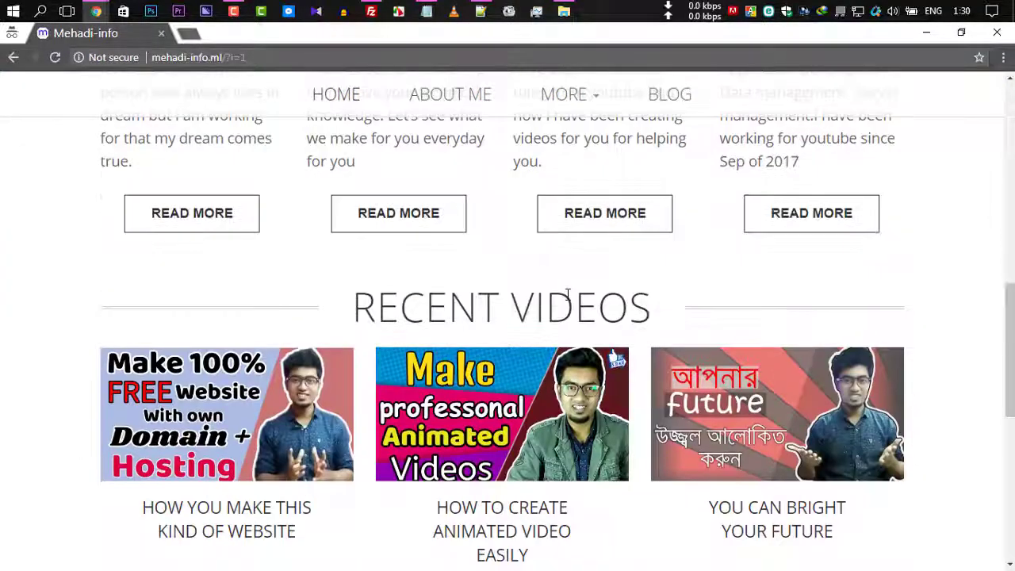
scroll(567, 295, down, 3)
scroll(518, 336, down, 3)
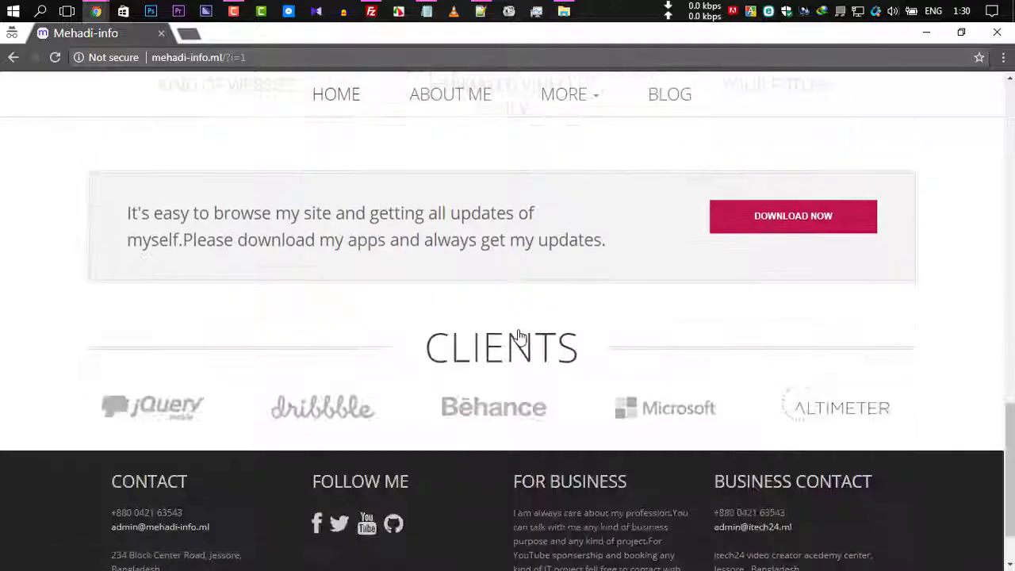
scroll(518, 336, down, 1)
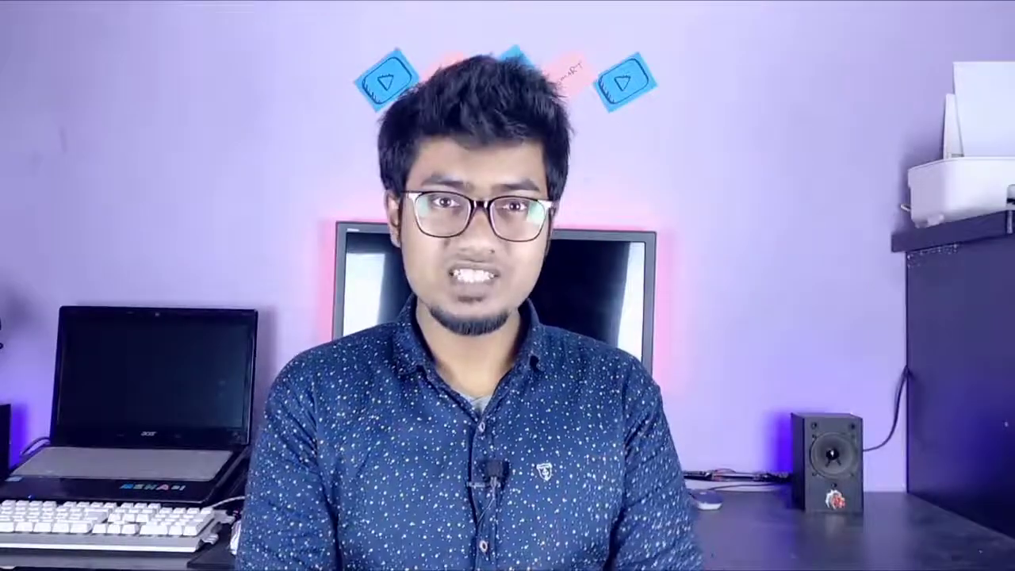